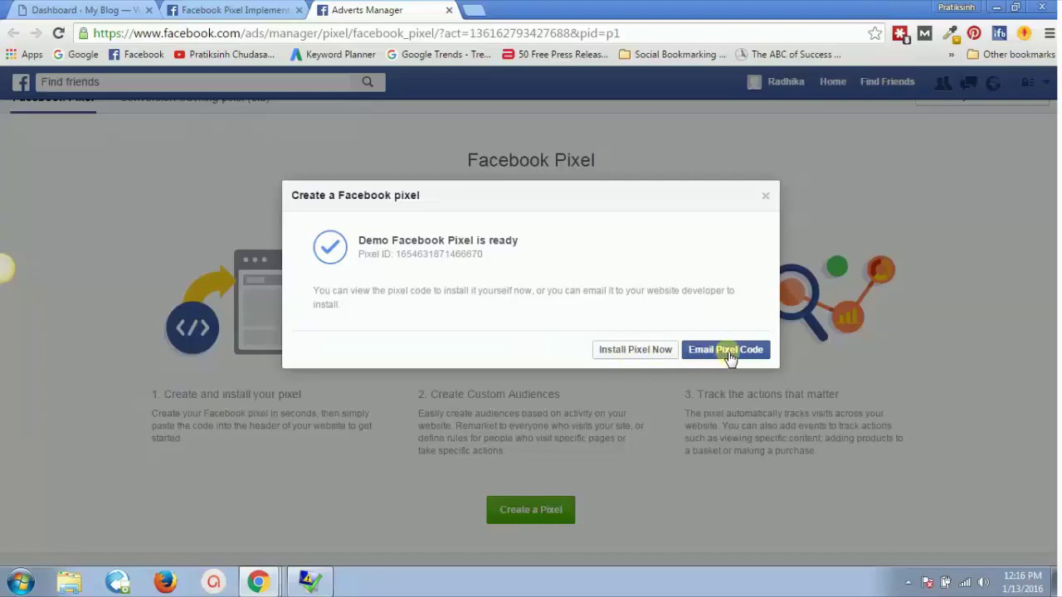
Step: Close the 'Create a Facebook pixel' confirmation and the Facebook Pixel intro modal
left_click(766, 202)
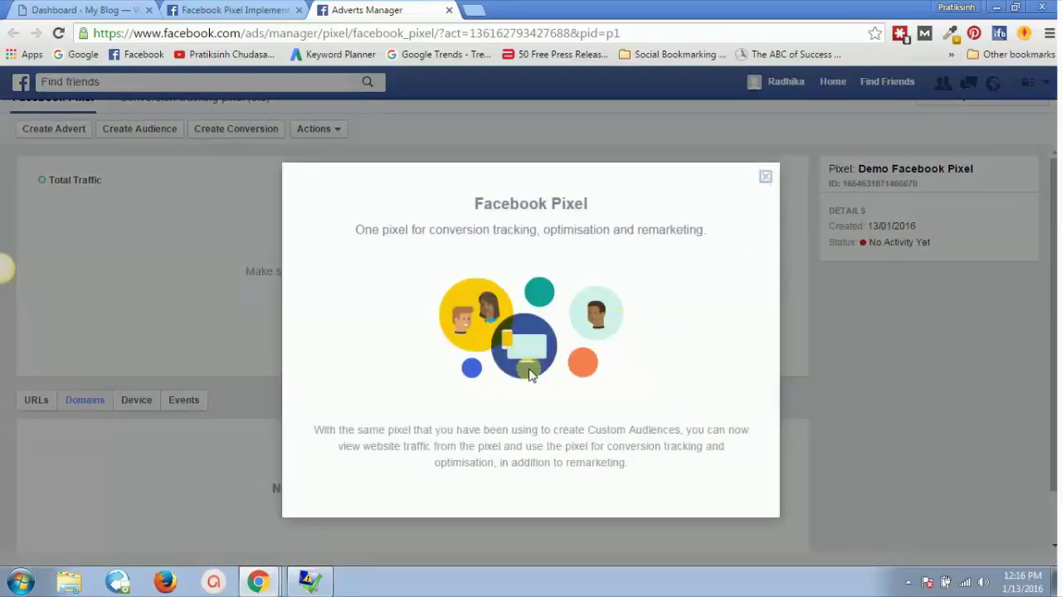
left_click(765, 177)
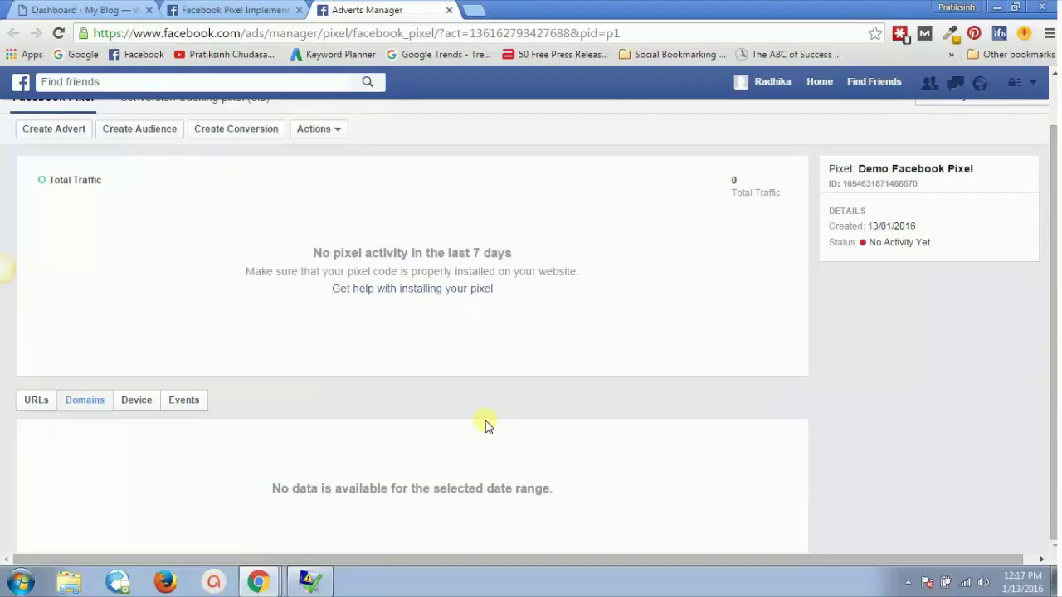
Step: Highlight the facebook_pixel path in the page address, then open the Demo Facebook Pixel's Actions dropdown
left_click(331, 135)
left_click(465, 137)
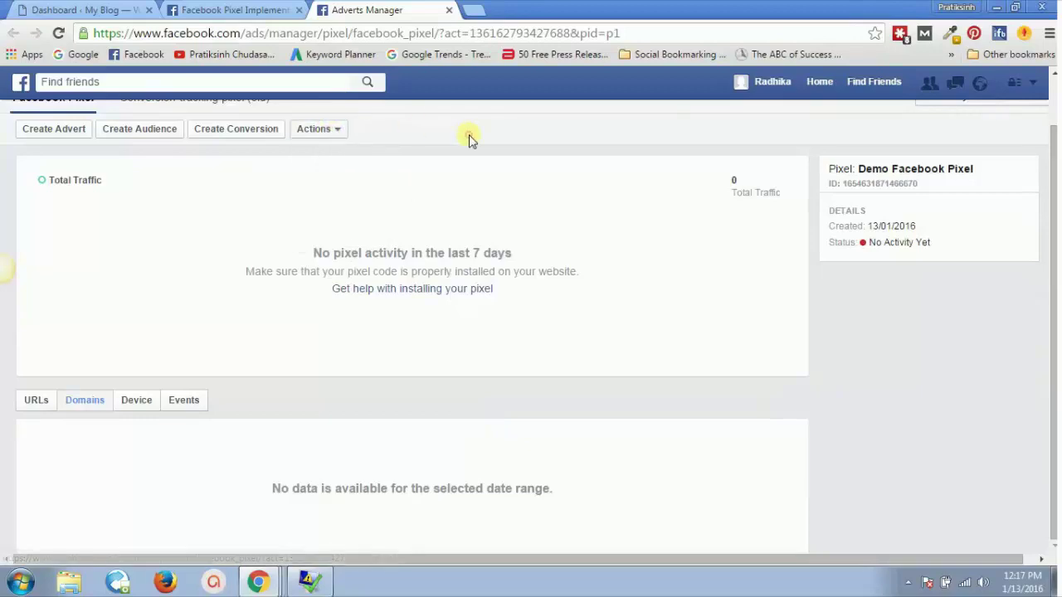
scroll(468, 139, "up", 1)
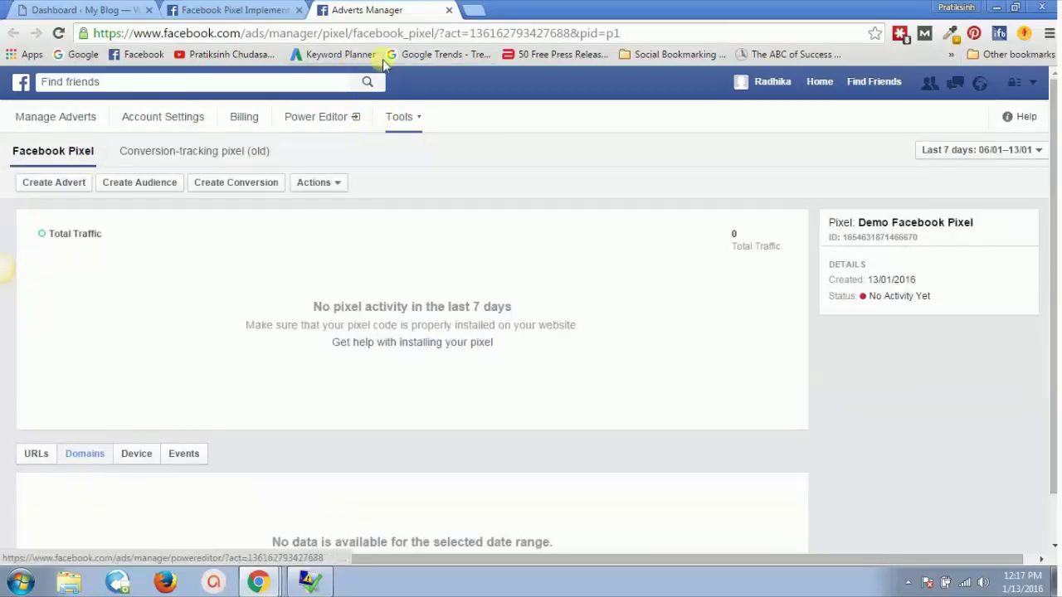
left_click_drag(432, 33, 318, 34)
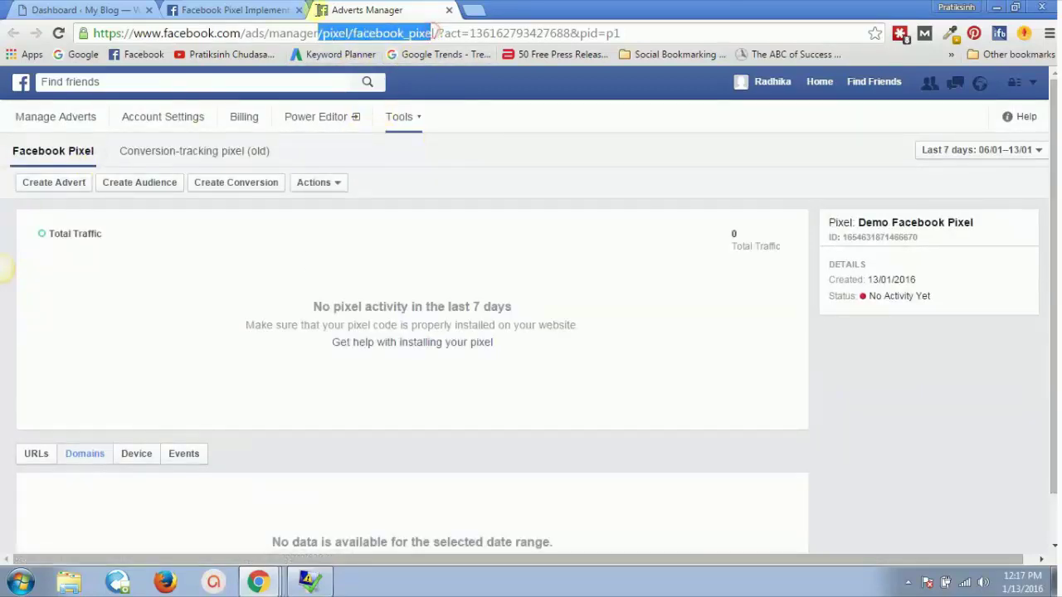
left_click_drag(433, 33, 65, 62)
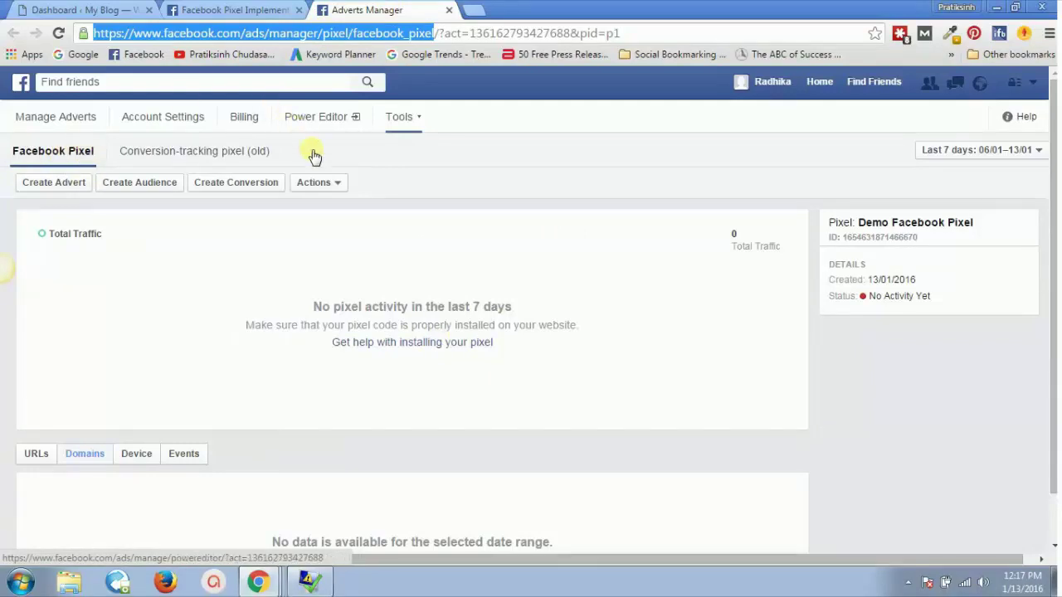
left_click(319, 184)
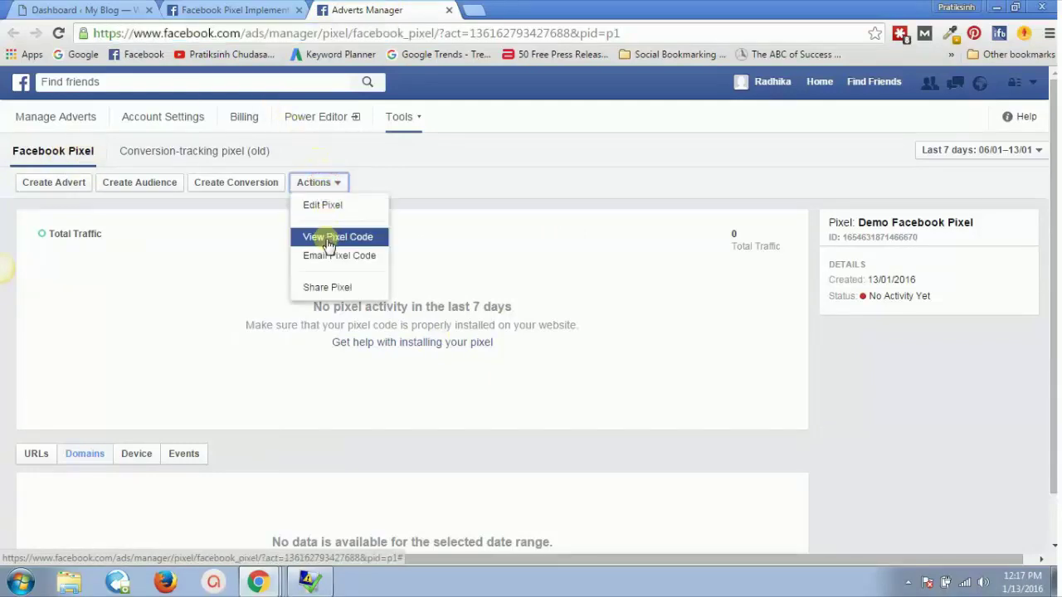
Step: Choose View Pixel Code and enlarge the code box to show the full base code
left_click(330, 239)
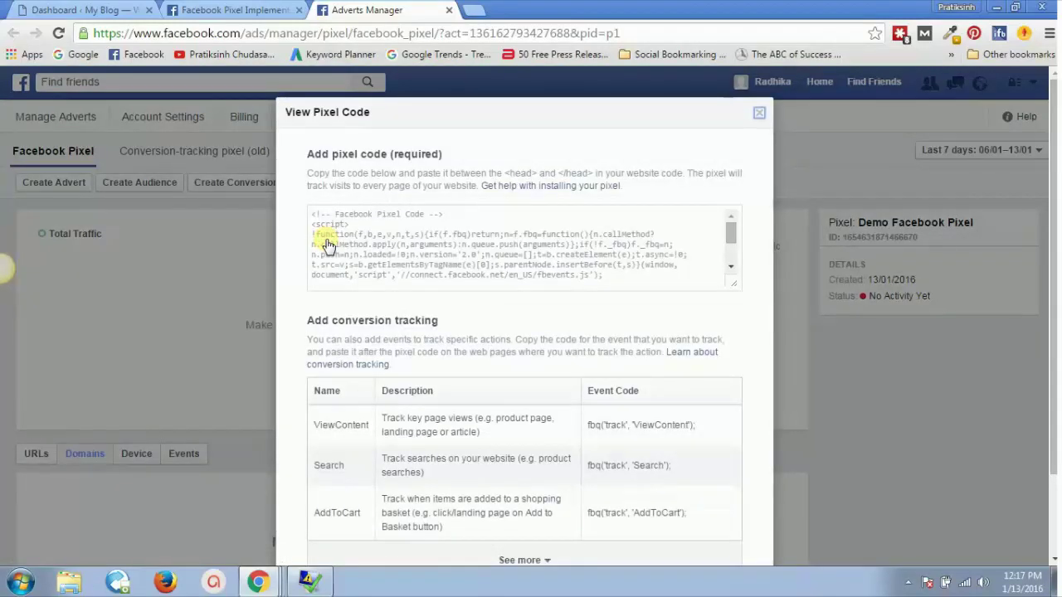
left_click(423, 243)
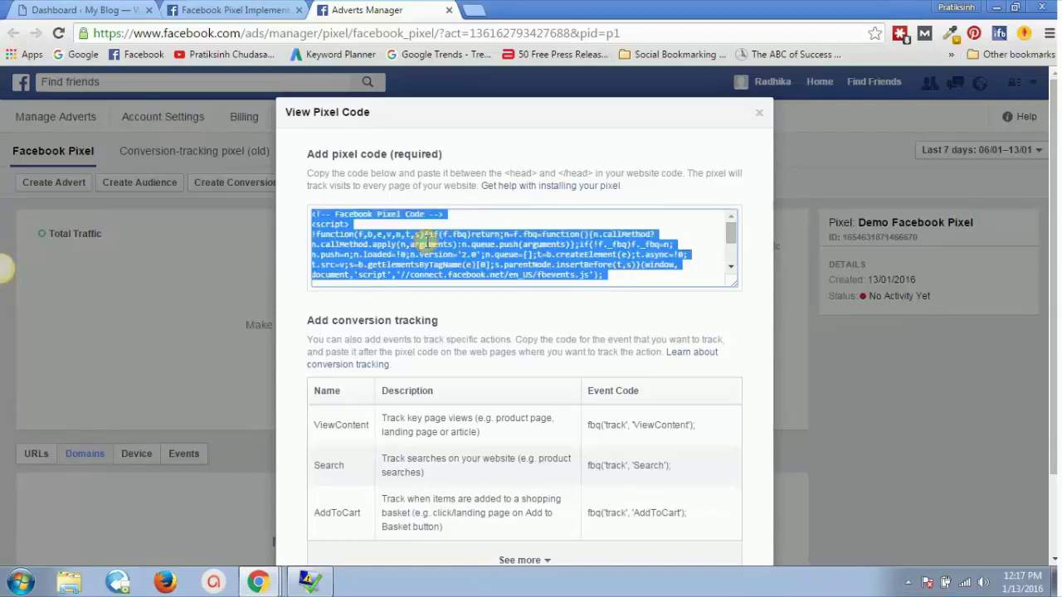
left_click_drag(734, 282, 739, 483)
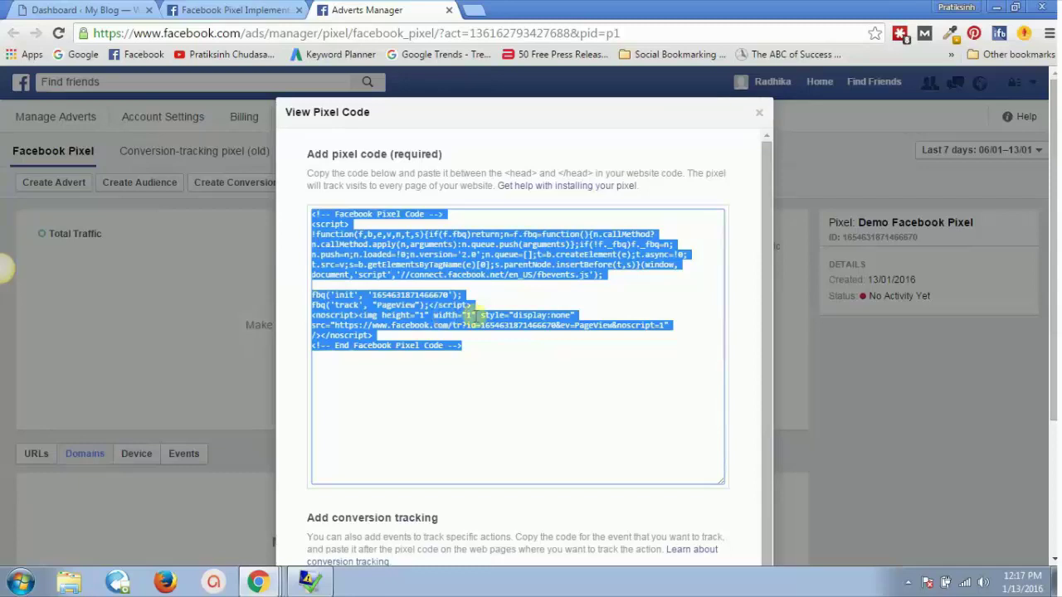
Step: Point out the pixel ID, select all the pixel code, and switch to the My Blog dashboard
left_click(469, 312)
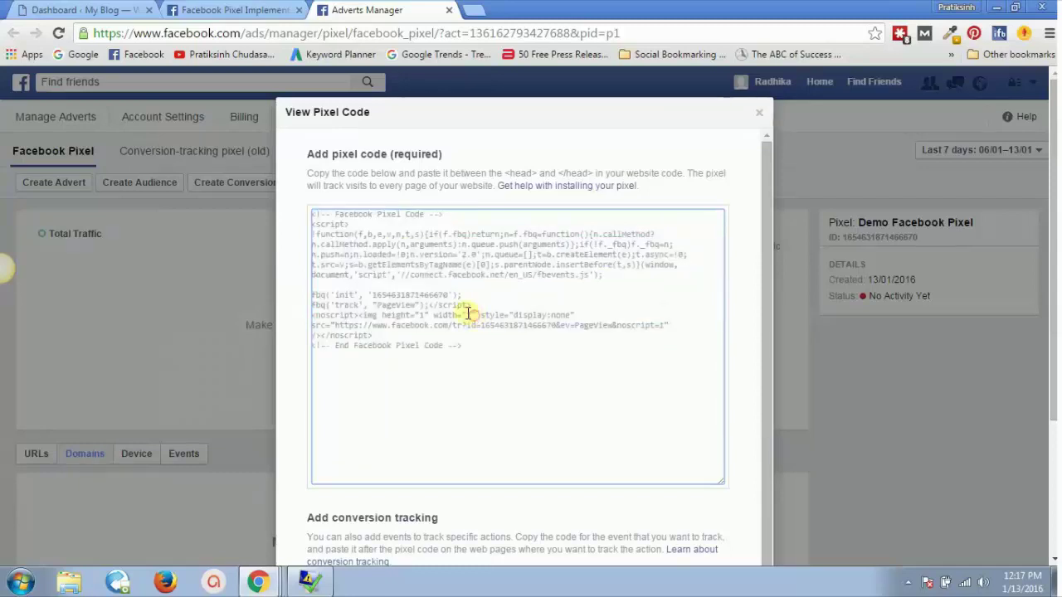
double_click(378, 295)
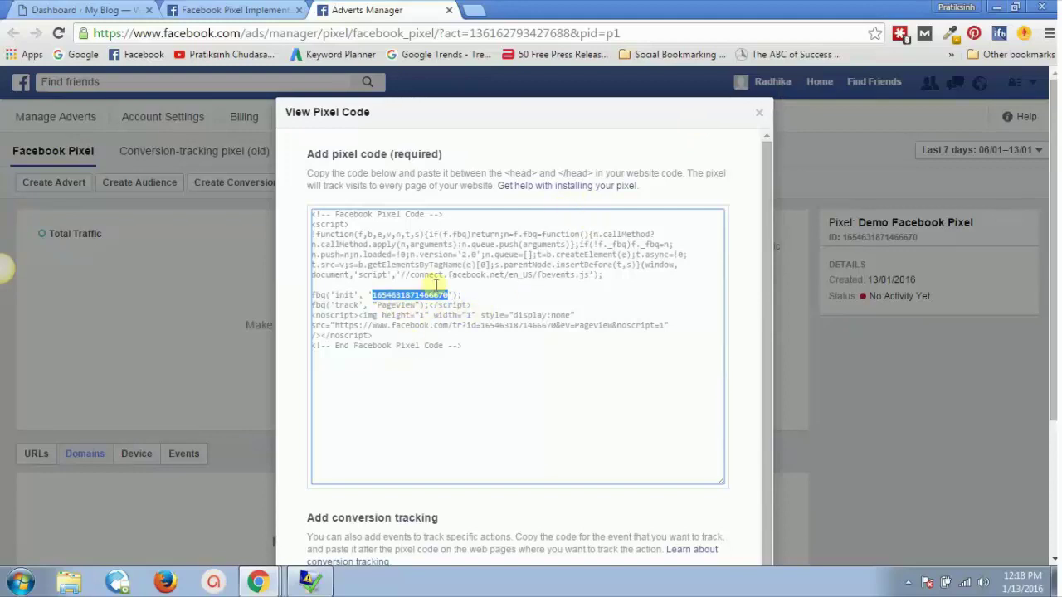
left_click(404, 323)
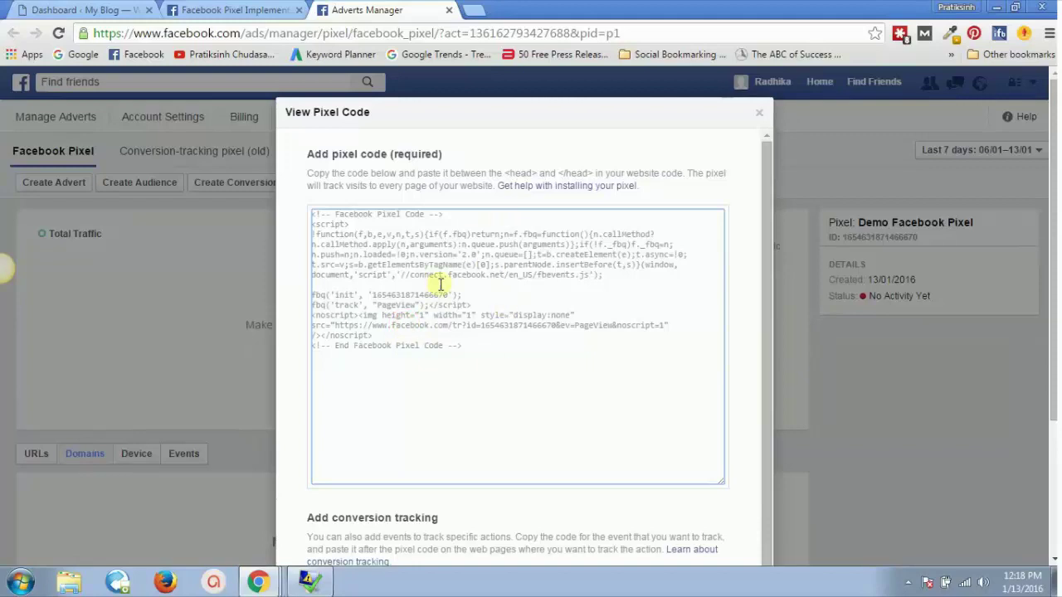
key("ctrl+a")
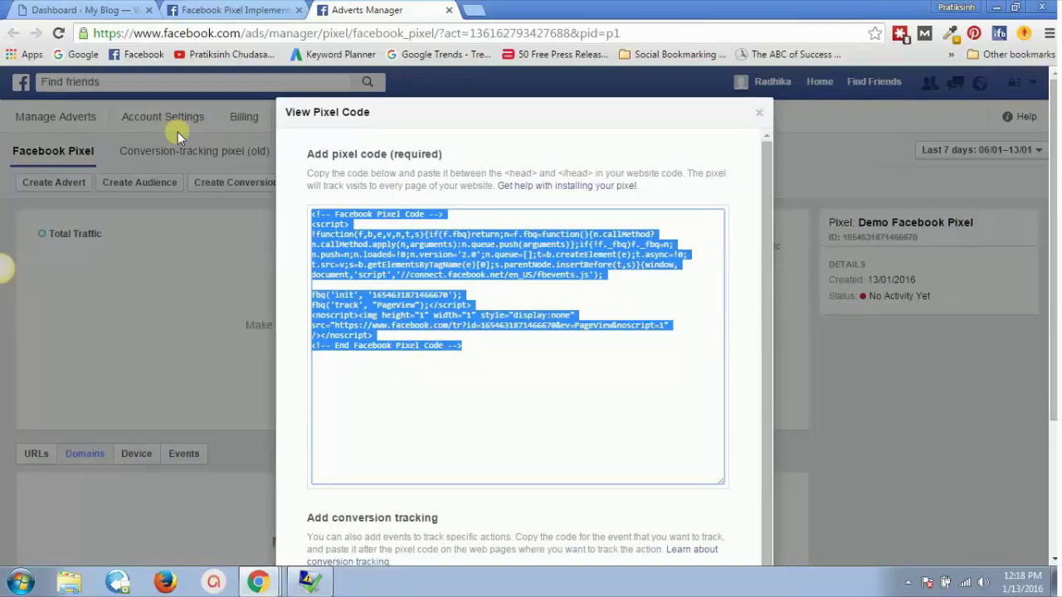
left_click(67, 8)
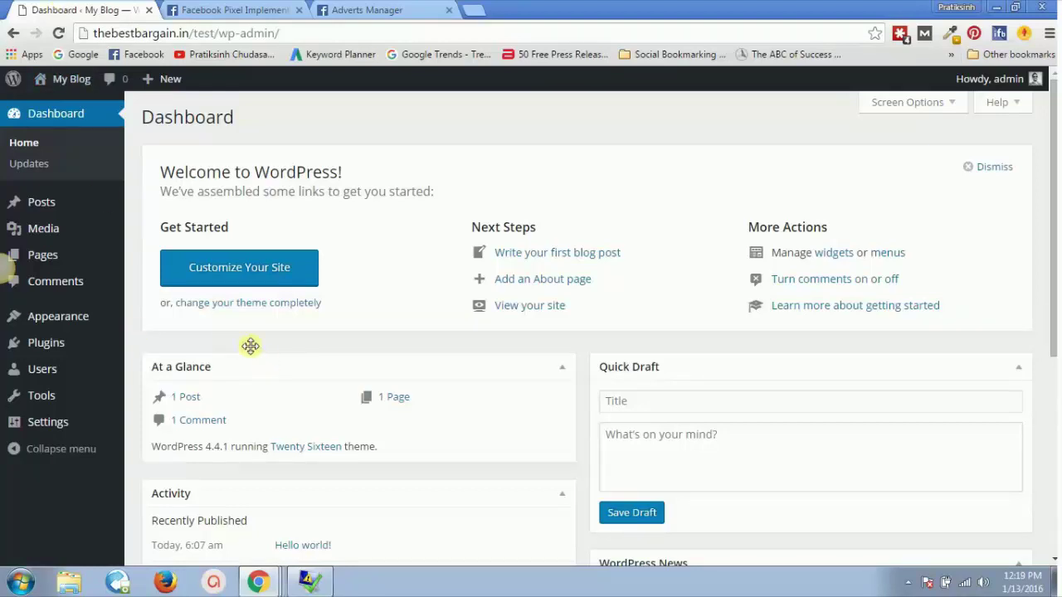
Step: Open Appearance > Editor on Twenty Sixteen's style.css, briefly preview the live blog in a new tab
mouse_move(68, 320)
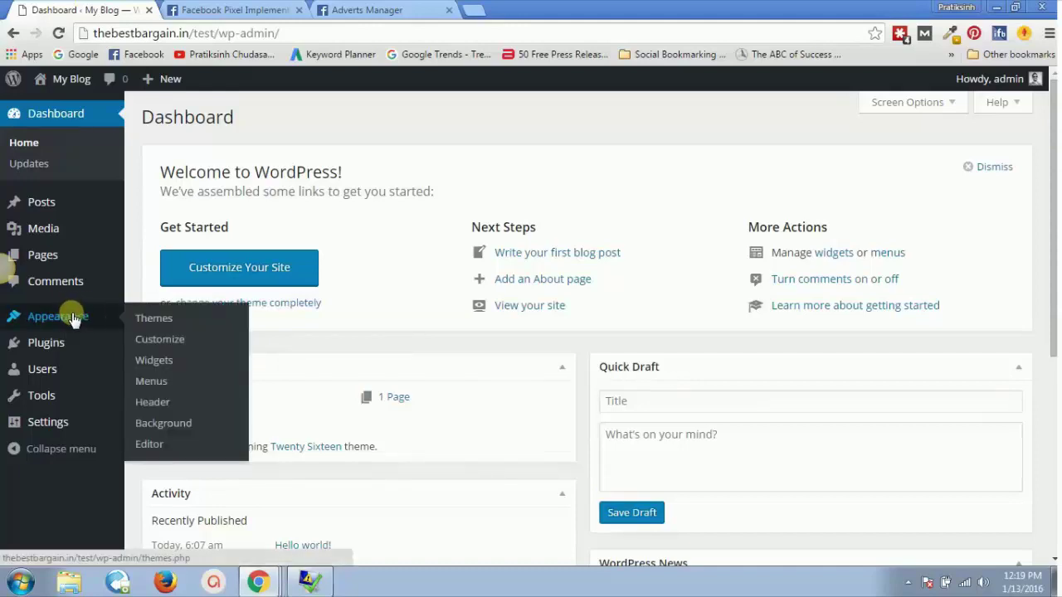
left_click(149, 446)
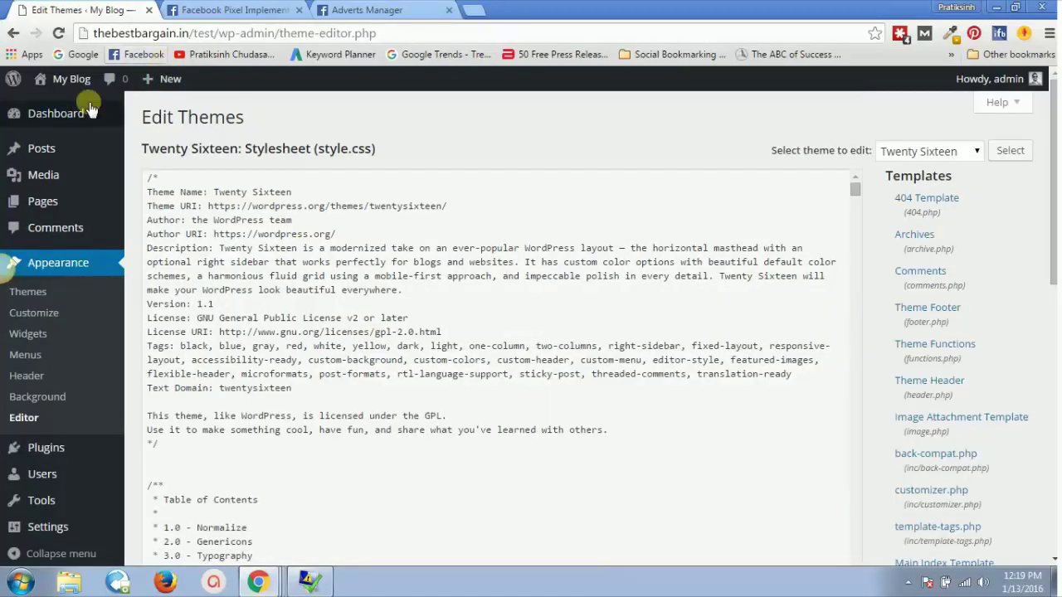
middle_click(68, 78)
left_click(246, 7)
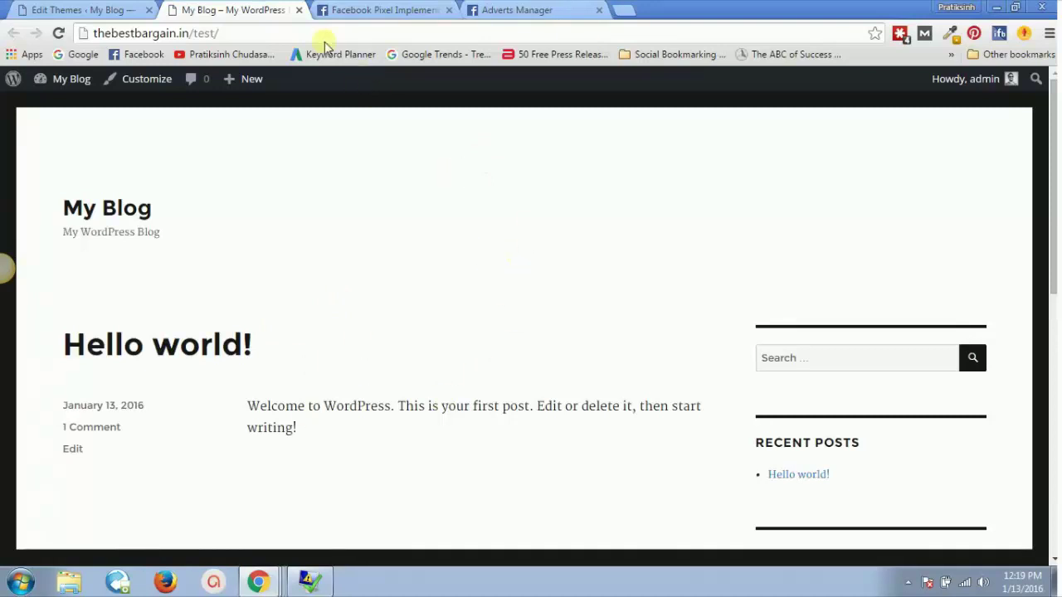
left_click(300, 10)
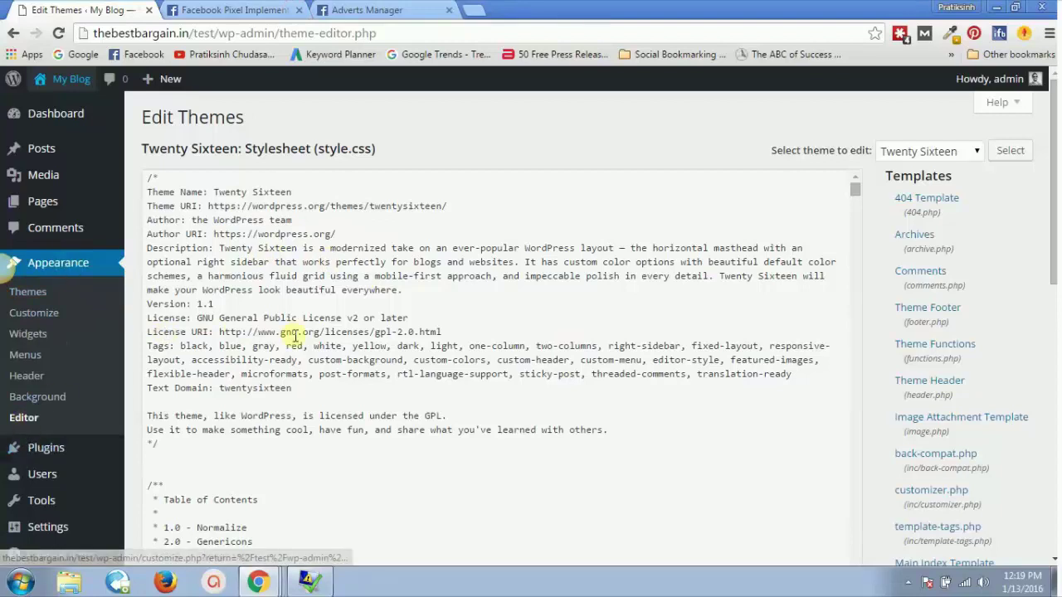
scroll(984, 228, "down", 5)
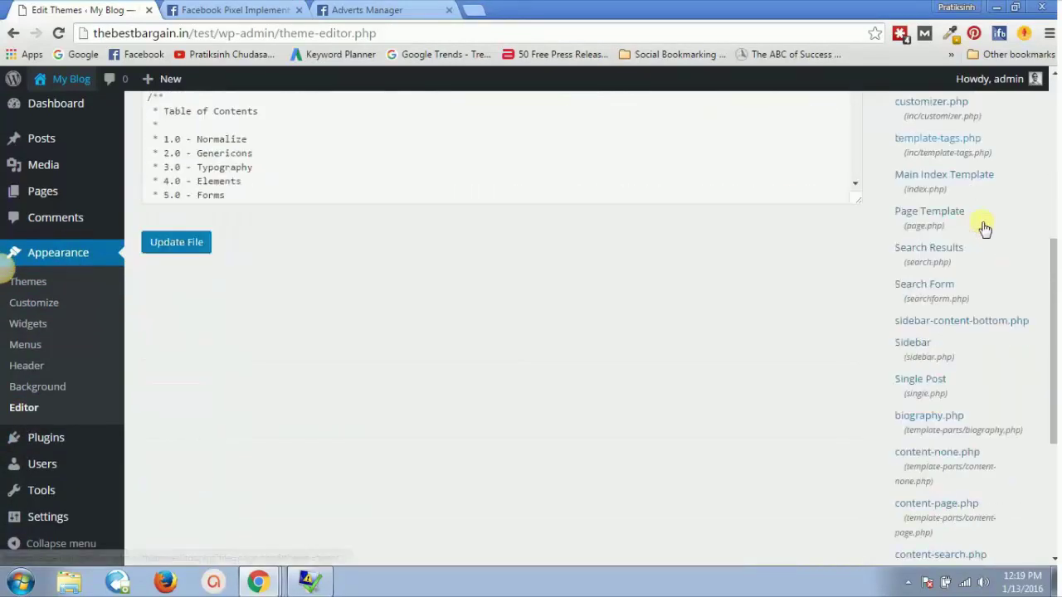
scroll(984, 228, "down", 3)
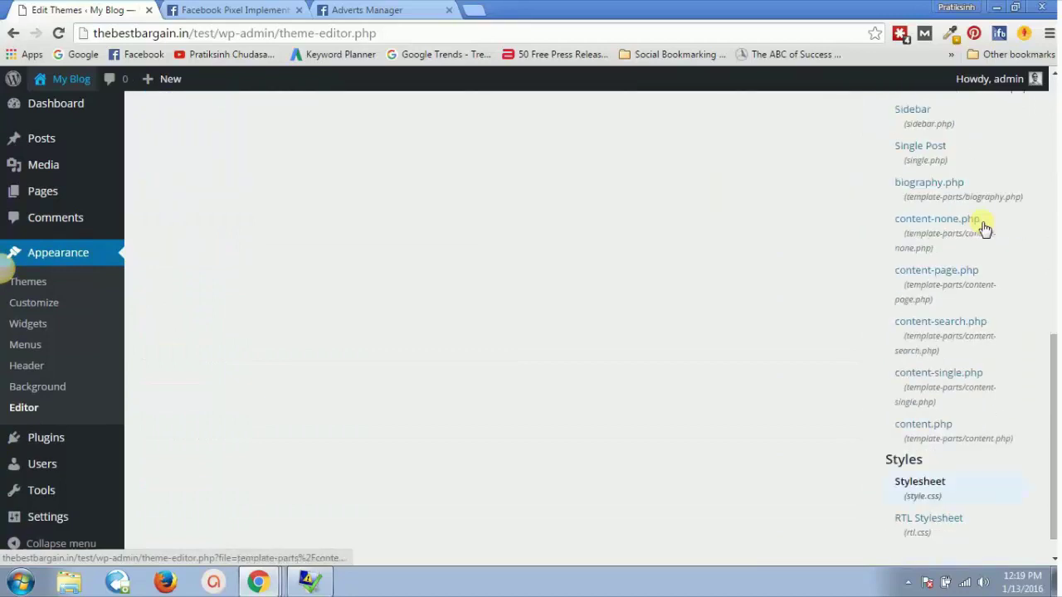
scroll(984, 228, "up", 6)
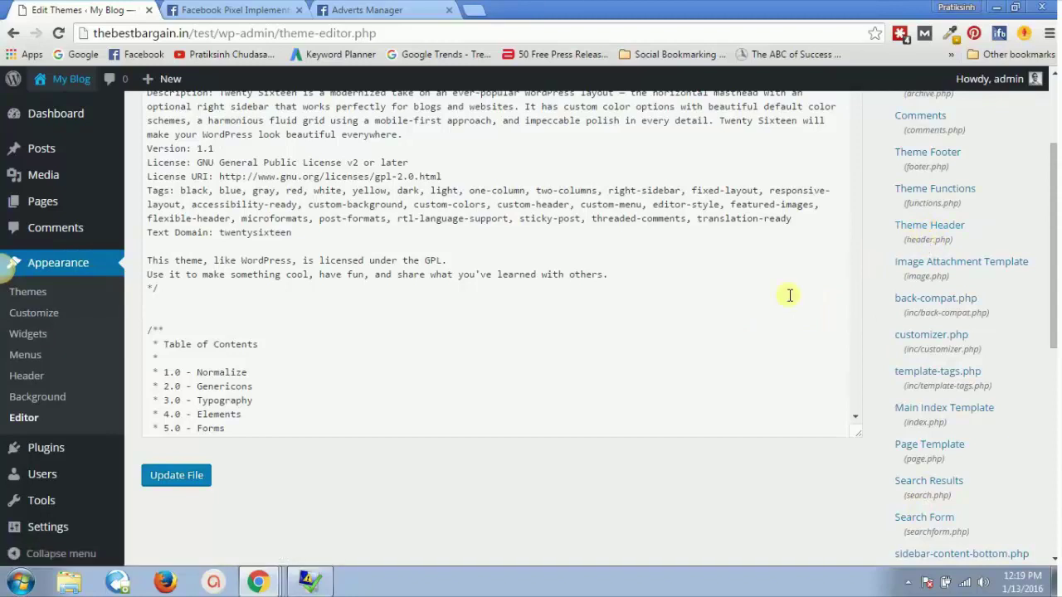
scroll(787, 294, "up", 2)
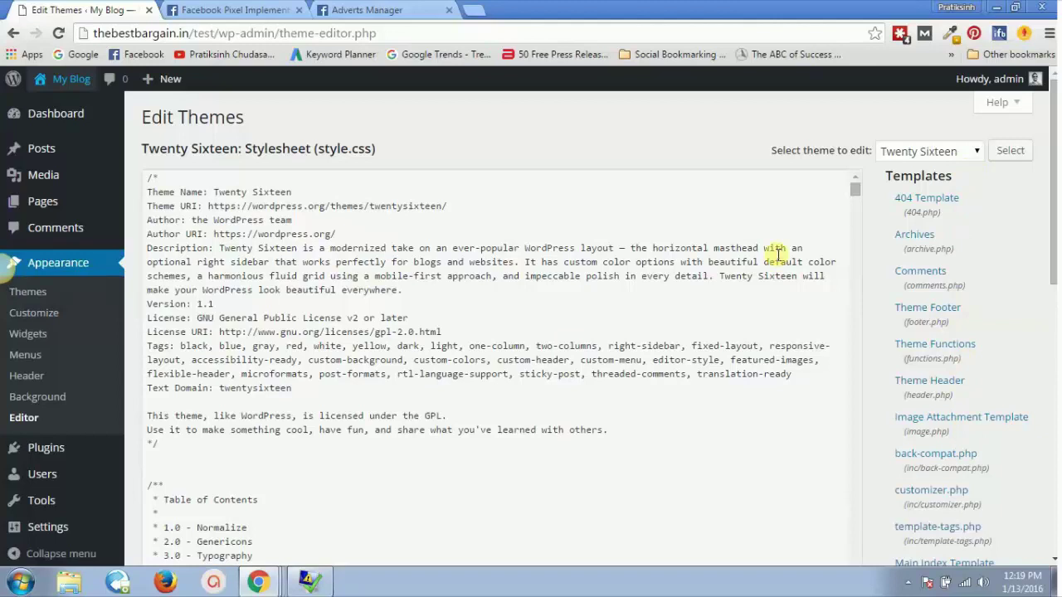
Step: Find and open the Theme Header (header.php), then mark its <head> and </head> tags
key("ctrl+f")
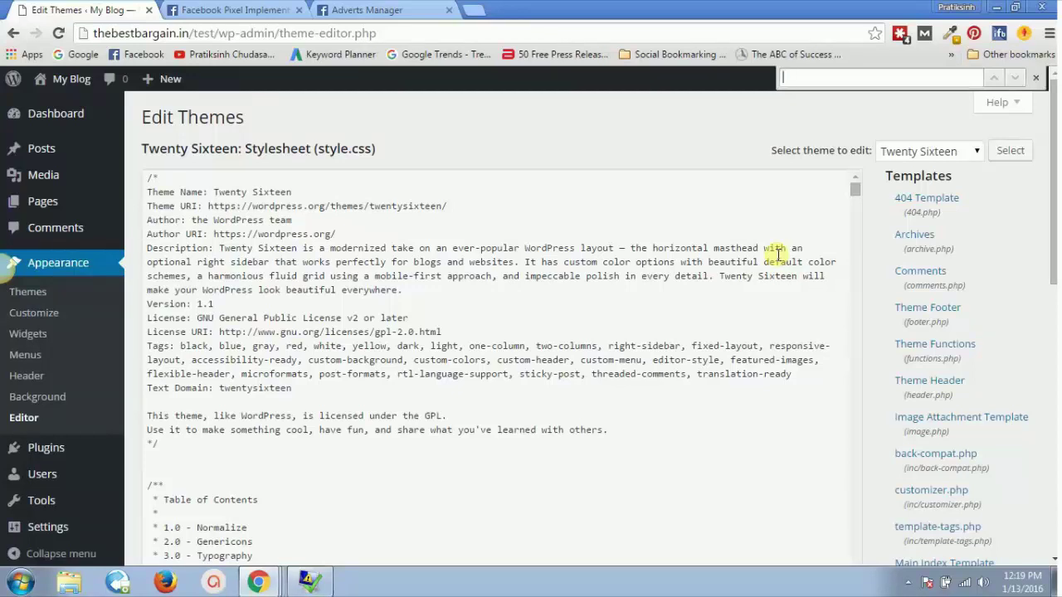
type("header")
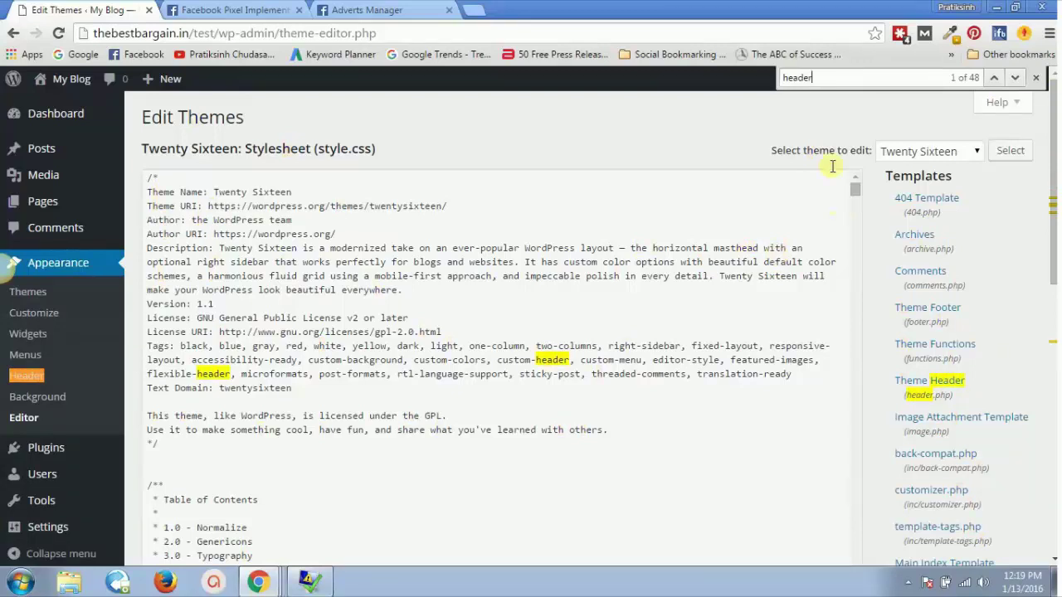
left_click(926, 398)
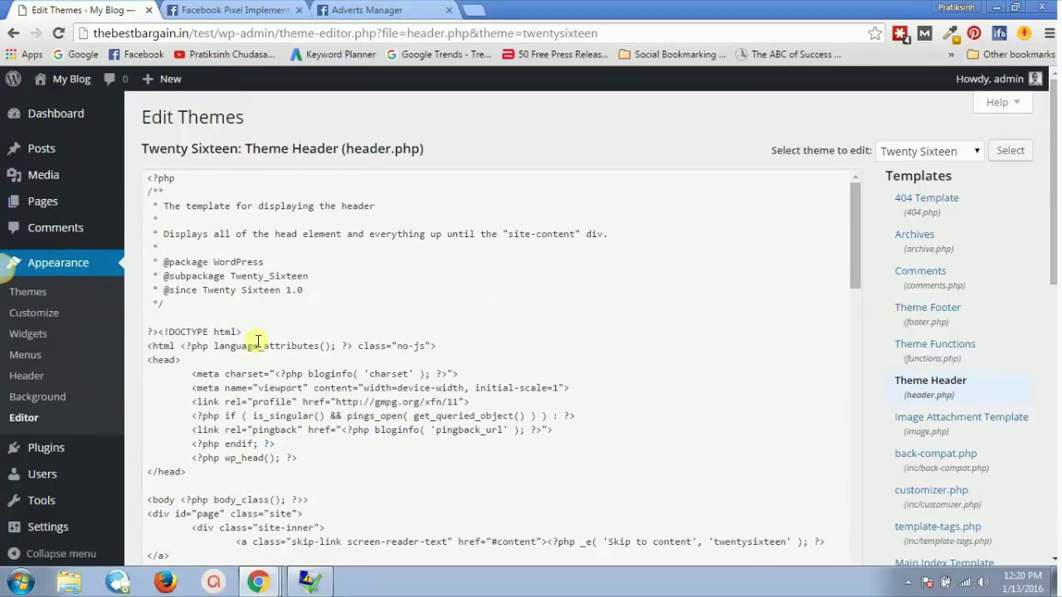
left_click_drag(183, 360, 147, 360)
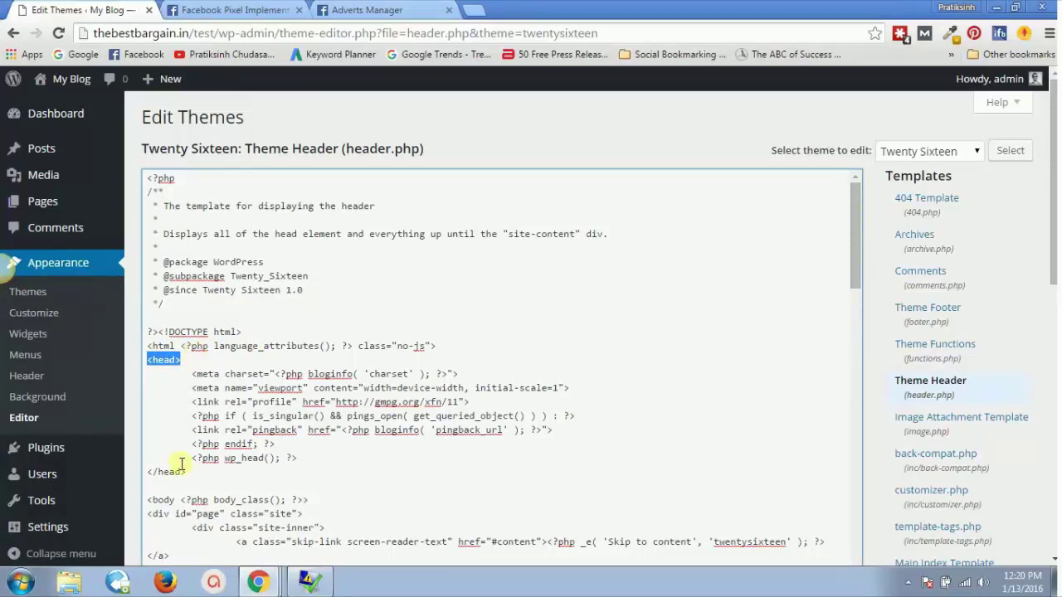
left_click_drag(192, 471, 148, 475)
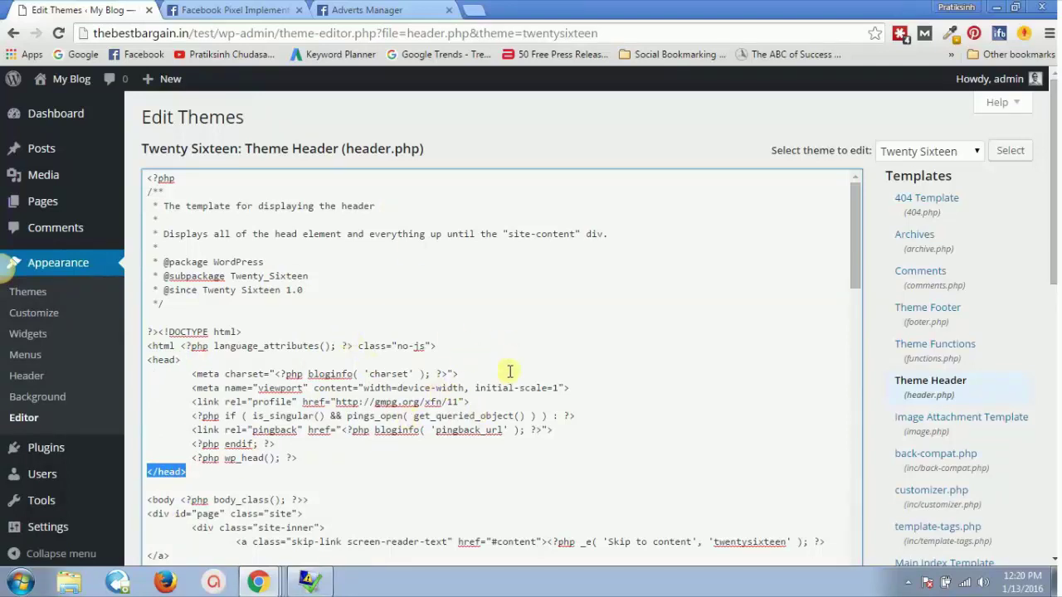
Step: Search the editor for 'head' and scroll up to the opening <head> tag
key("ctrl+f")
type("head")
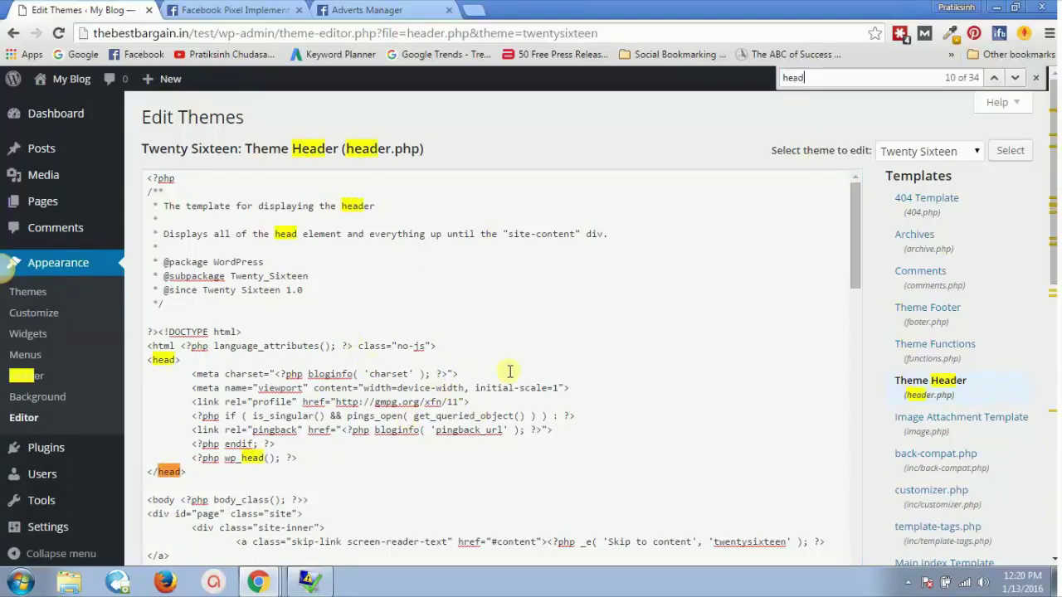
key("Return")
key("Return")
key("Return")
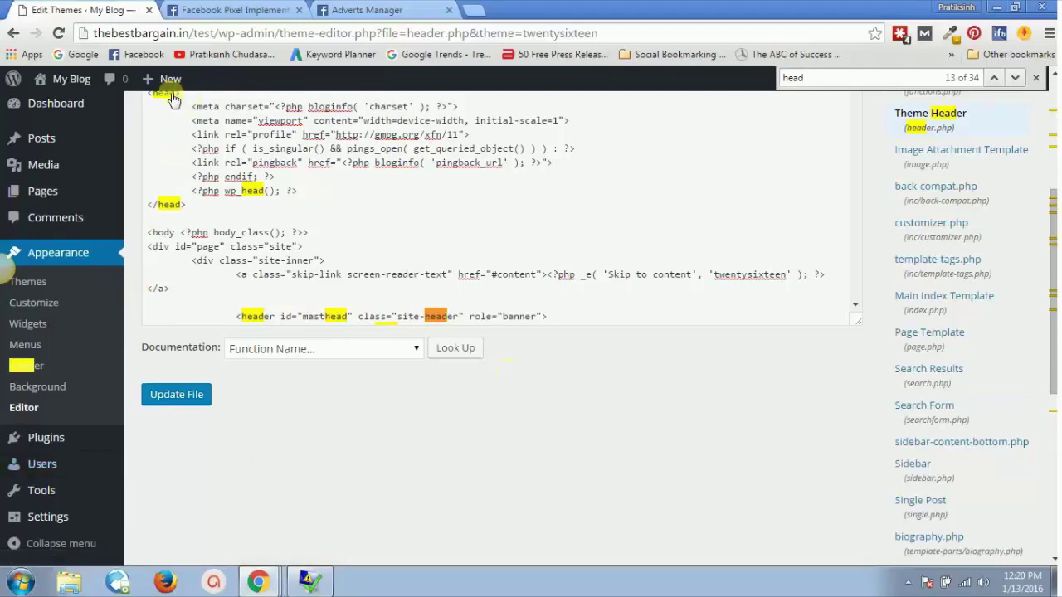
scroll(200, 184, "up", 4)
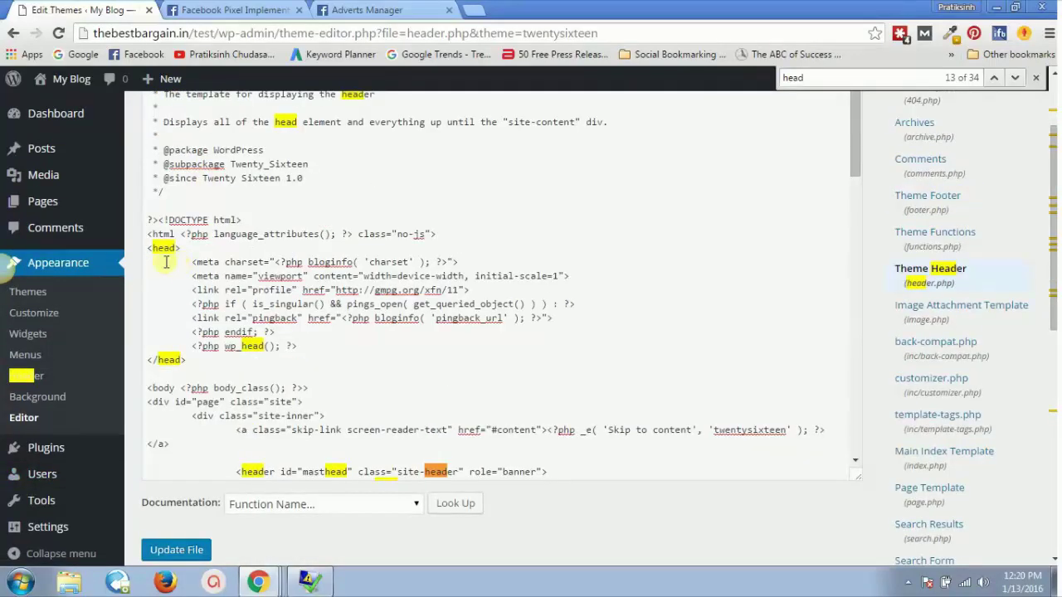
Step: Insert a new line after <head> in header.php and paste the pixel code from Ads Manager
left_click(187, 248)
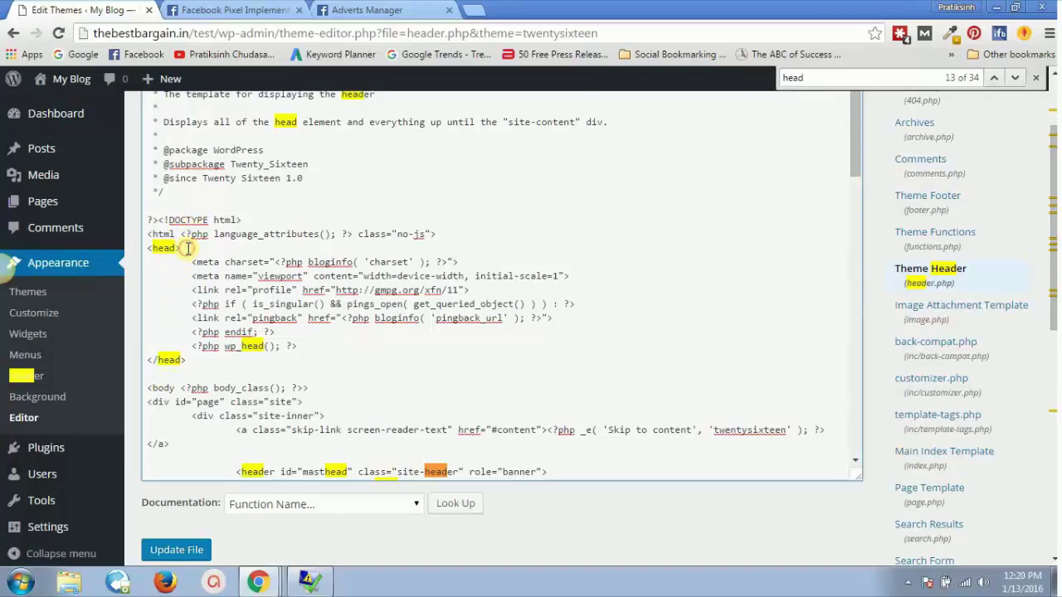
key("Return")
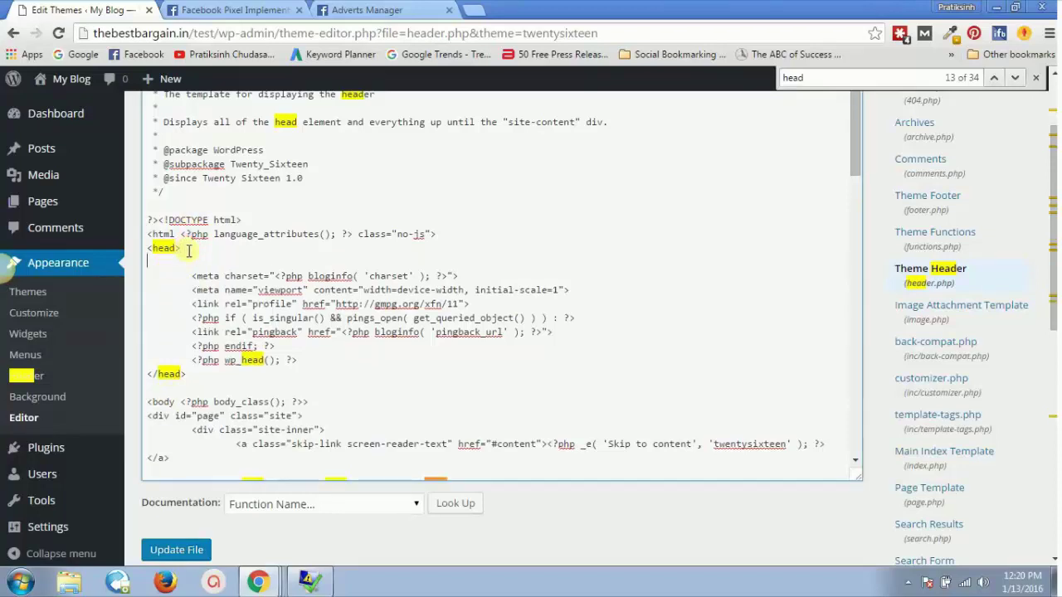
left_click(272, 8)
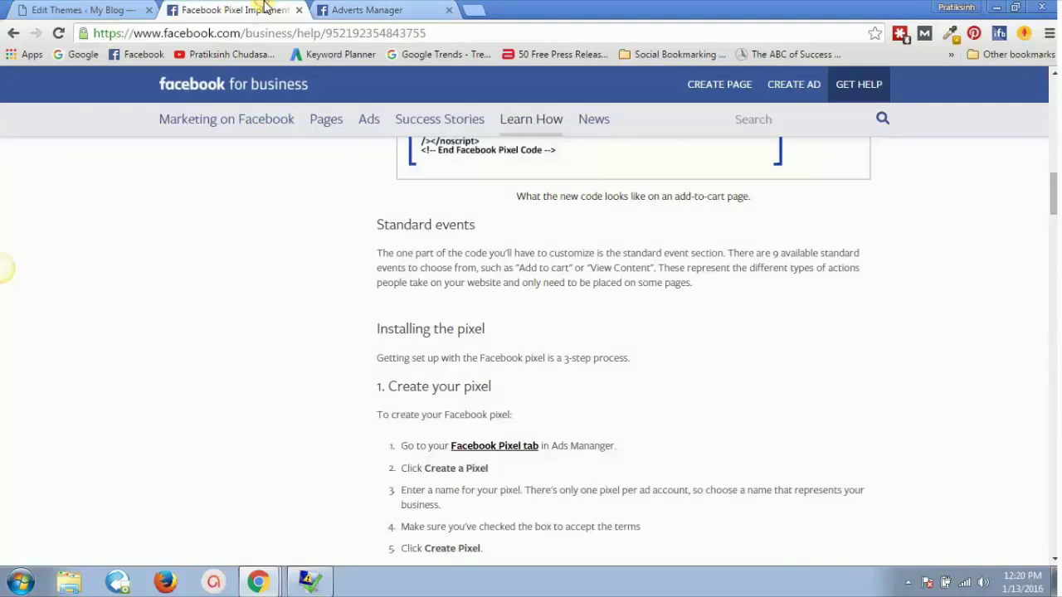
left_click(415, 9)
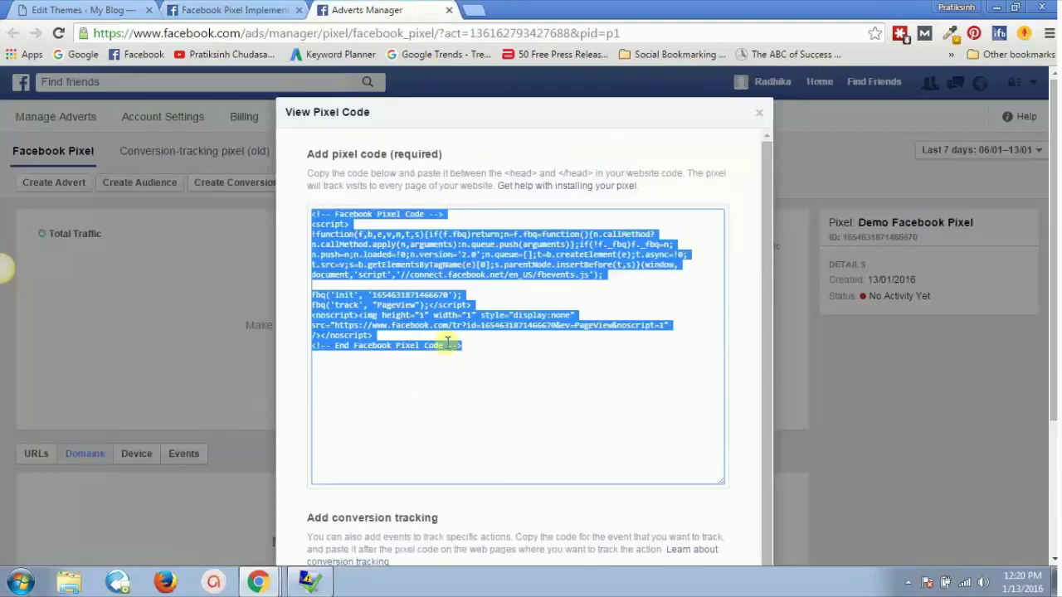
left_click(83, 9)
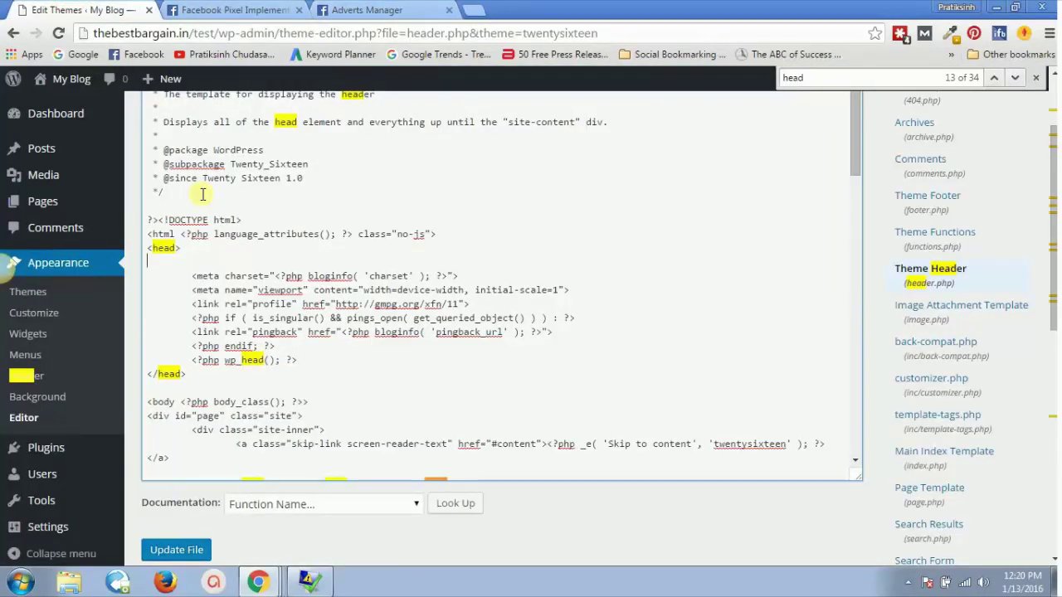
key("ctrl+v")
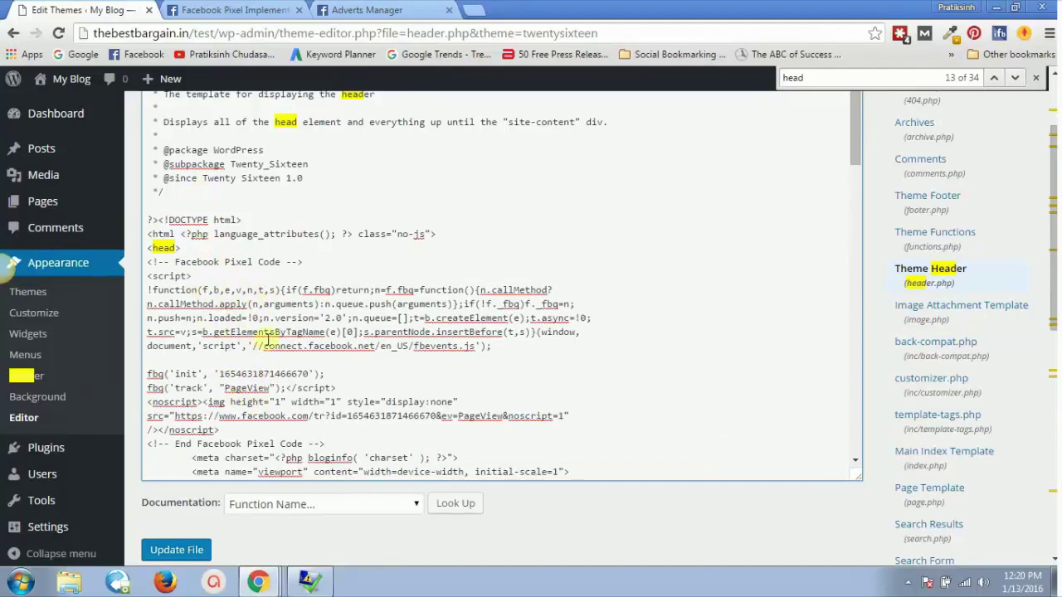
left_click(234, 9)
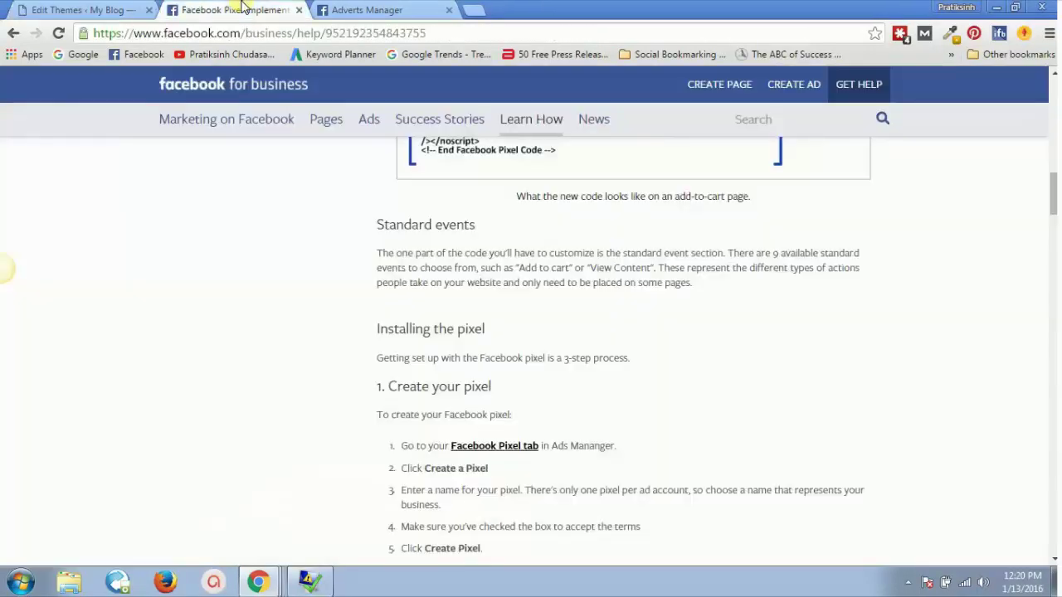
scroll(532, 420, "down", 5)
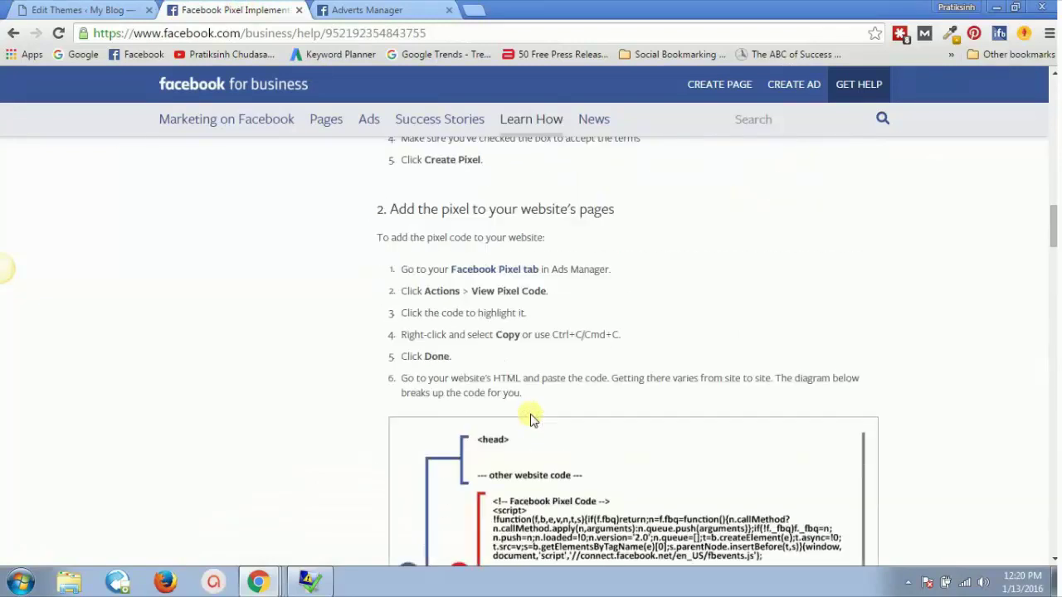
scroll(532, 419, "up", 1)
scroll(532, 419, "down", 5)
scroll(532, 419, "up", 1)
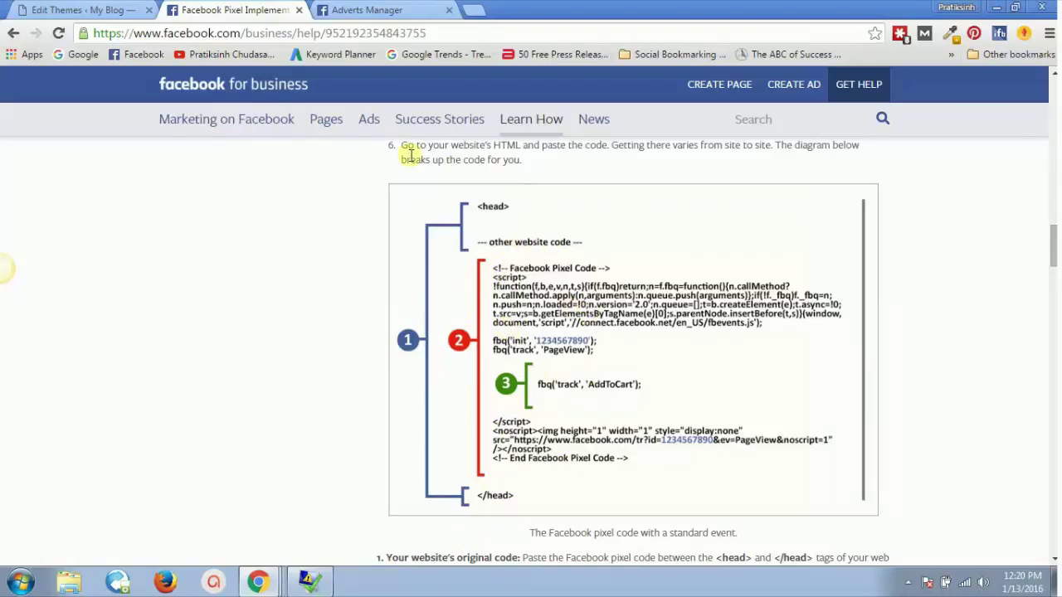
left_click(83, 10)
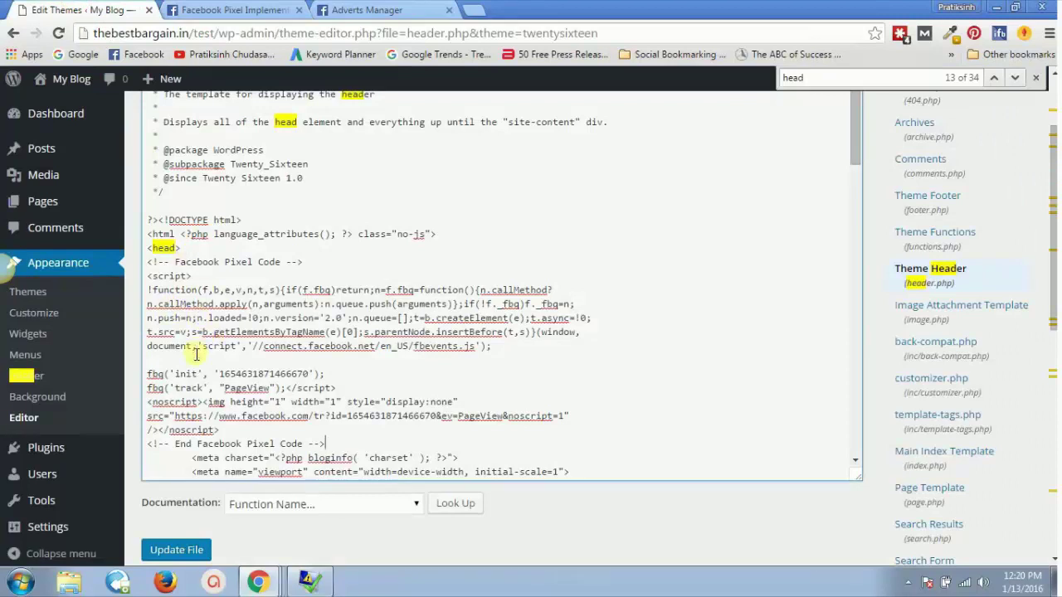
Step: Save header.php with Update File, then delete the pasted Facebook Pixel code block
left_click(175, 551)
left_click_drag(327, 445, 150, 263)
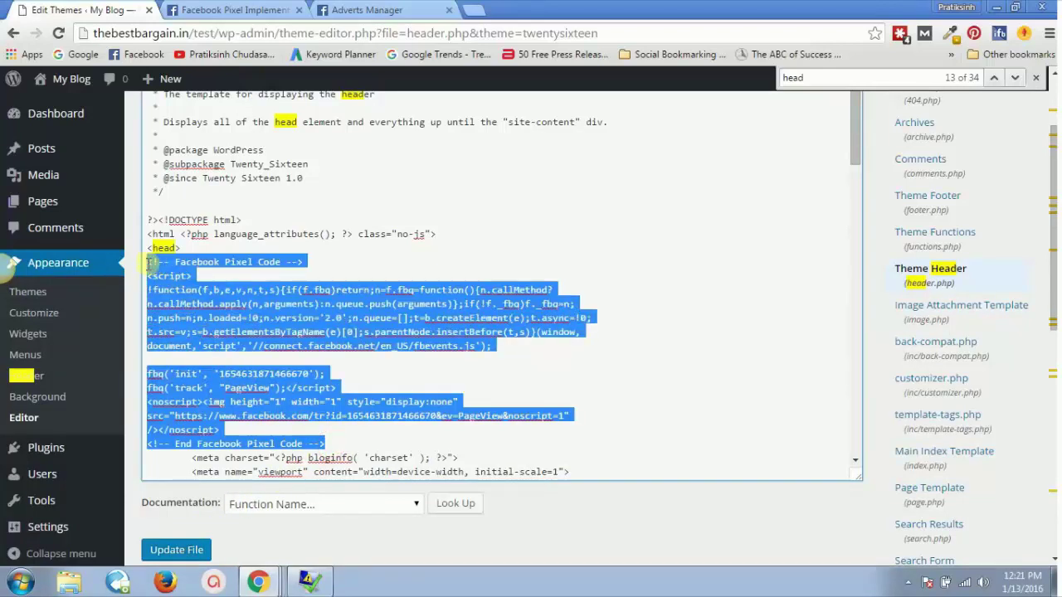
key("BackSpace")
key("BackSpace")
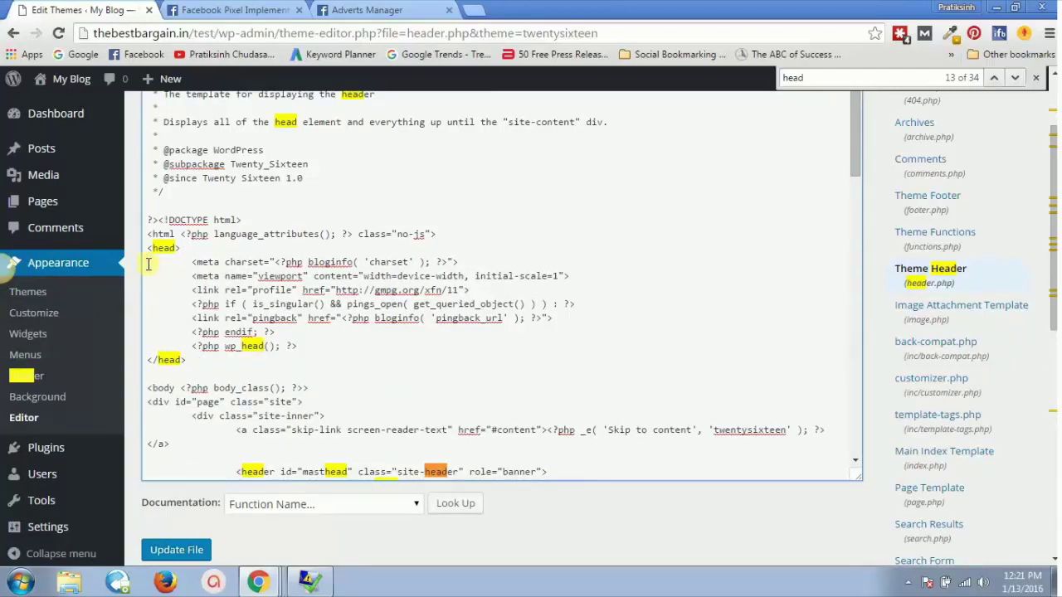
scroll(711, 363, "up", 2)
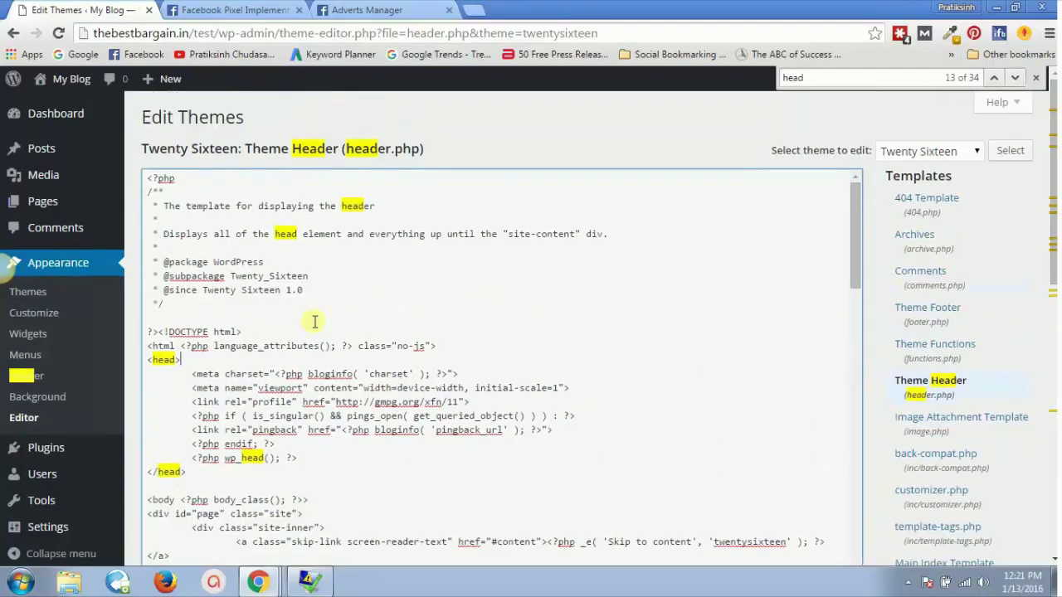
Step: Go from the Dashboard to Plugins > Add New
left_click(59, 117)
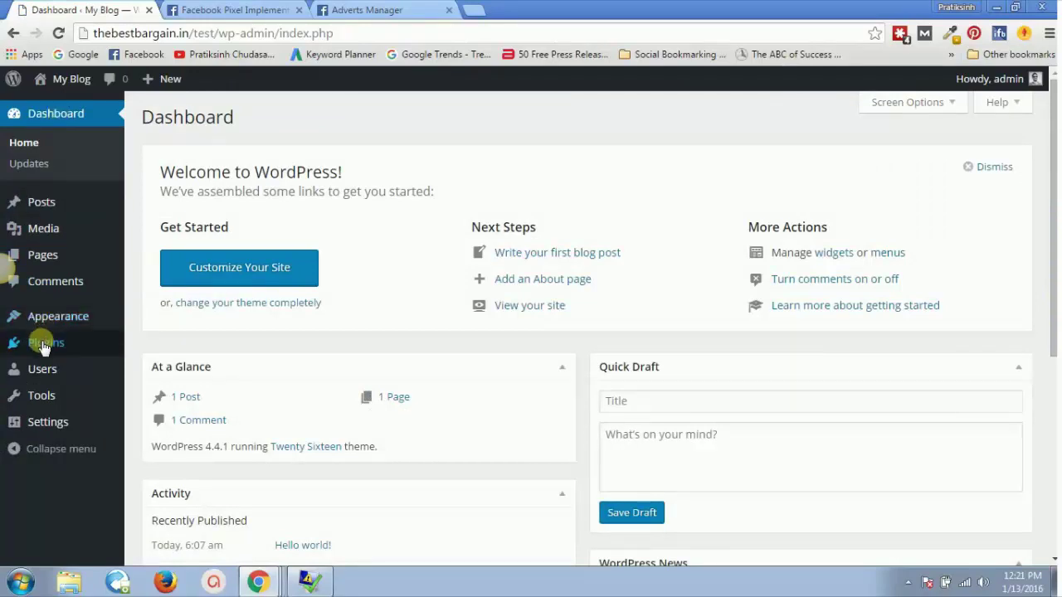
mouse_move(45, 352)
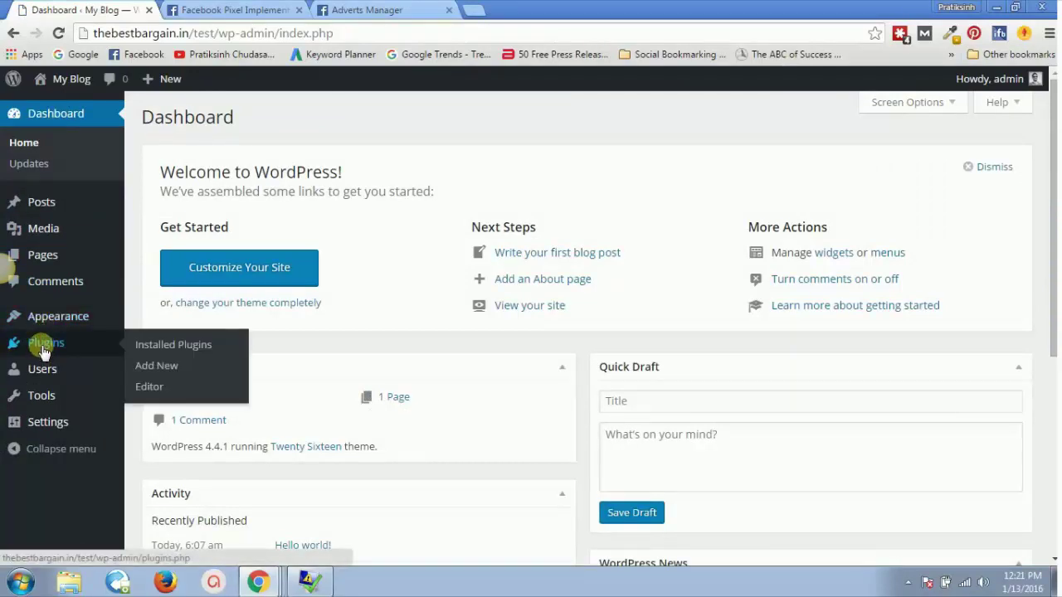
left_click(157, 366)
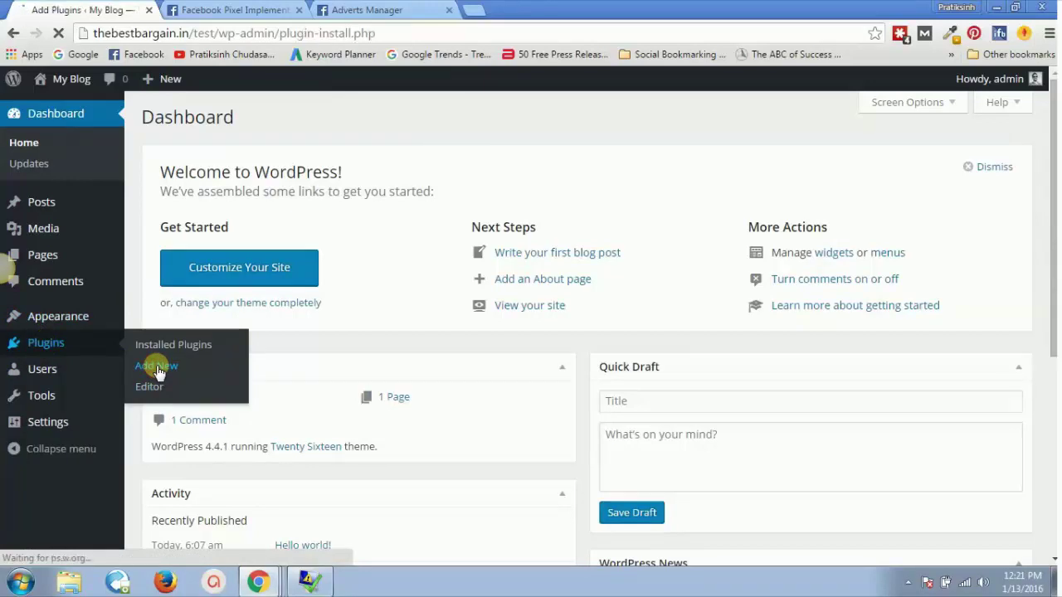
Step: Enter 'Conversion & remarketing' in the Search Plugins field
left_click(837, 171)
type("Conversion")
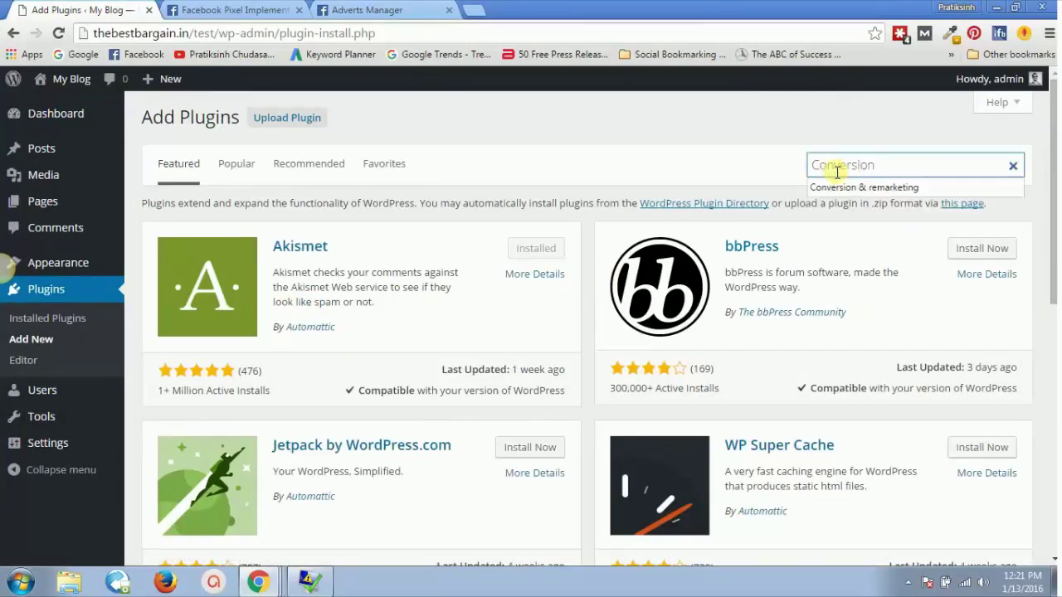
key("Down")
key("Return")
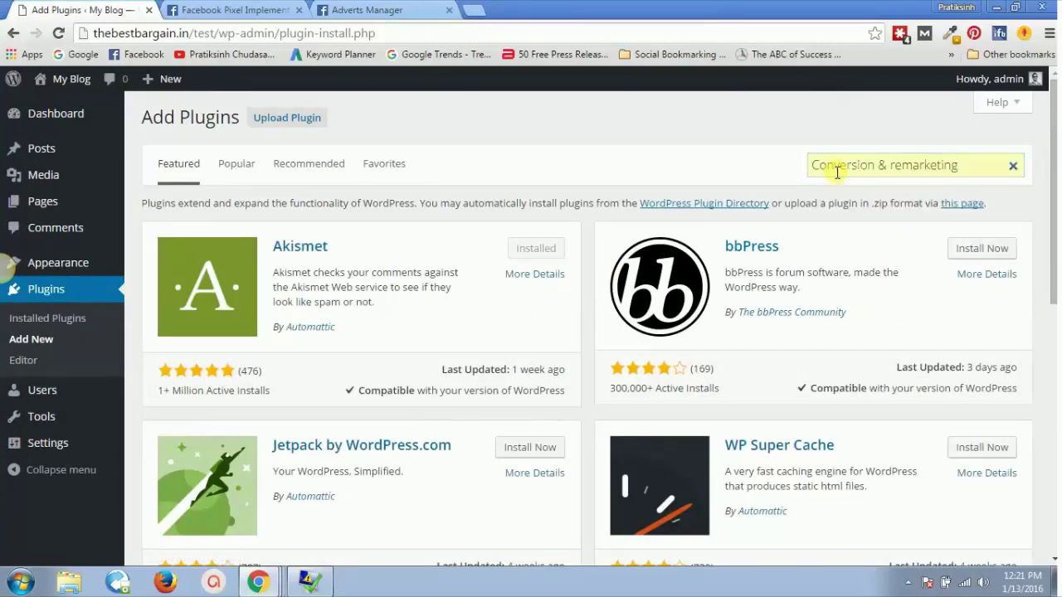
left_click(948, 166)
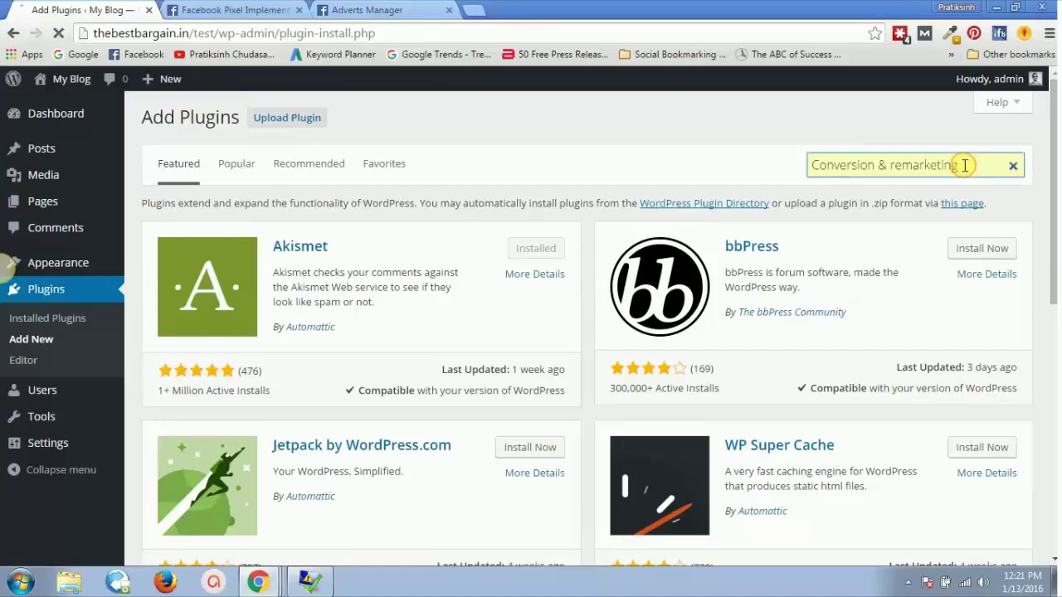
Step: Run the search, install Conversion And Remarketing Code 1.0.1, and click Activate Plugin
key("Return")
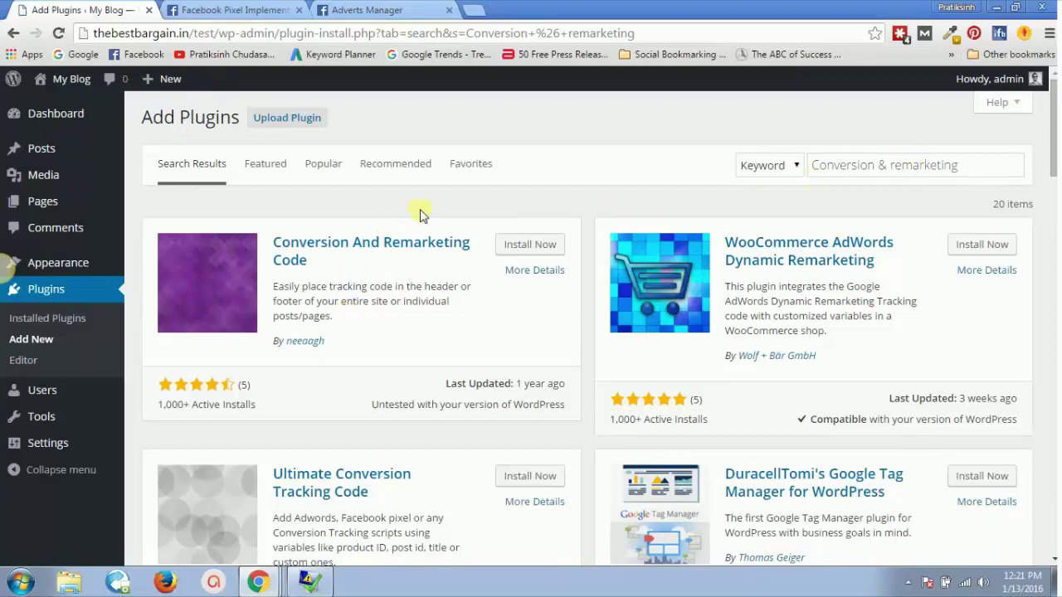
left_click_drag(331, 338, 274, 349)
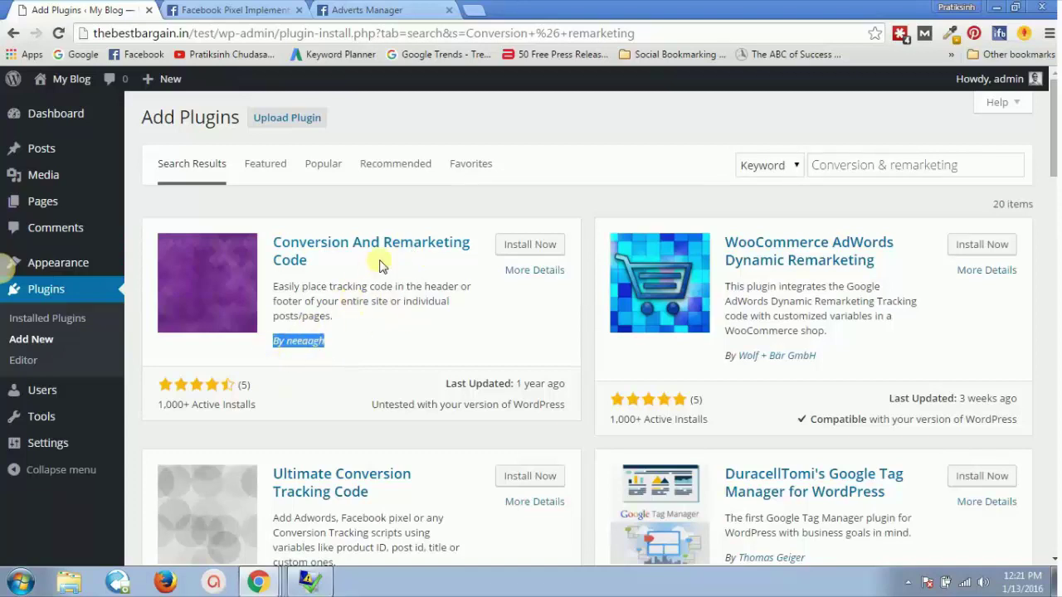
left_click(529, 245)
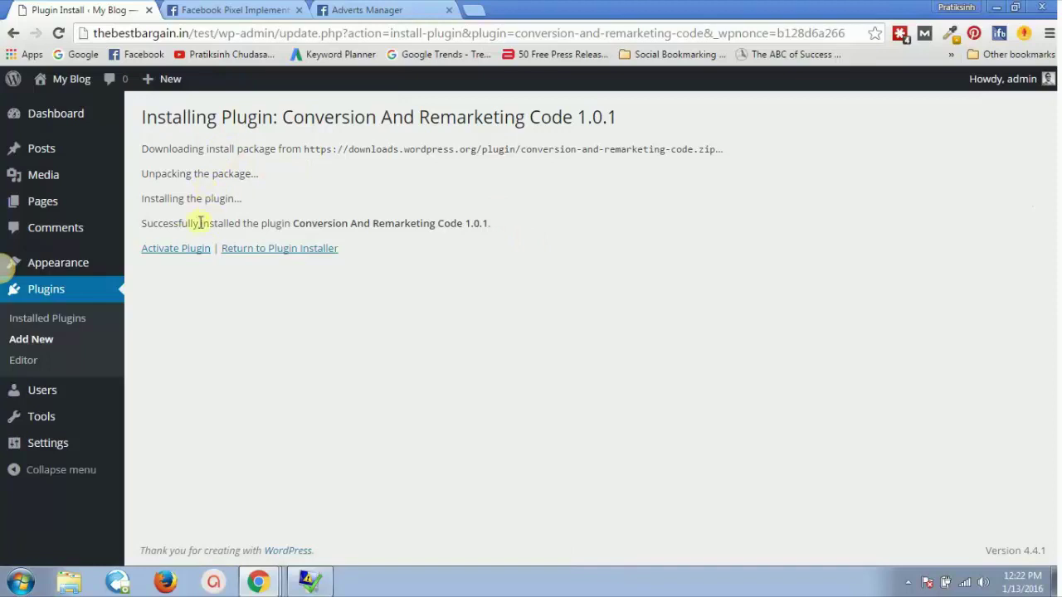
left_click(177, 249)
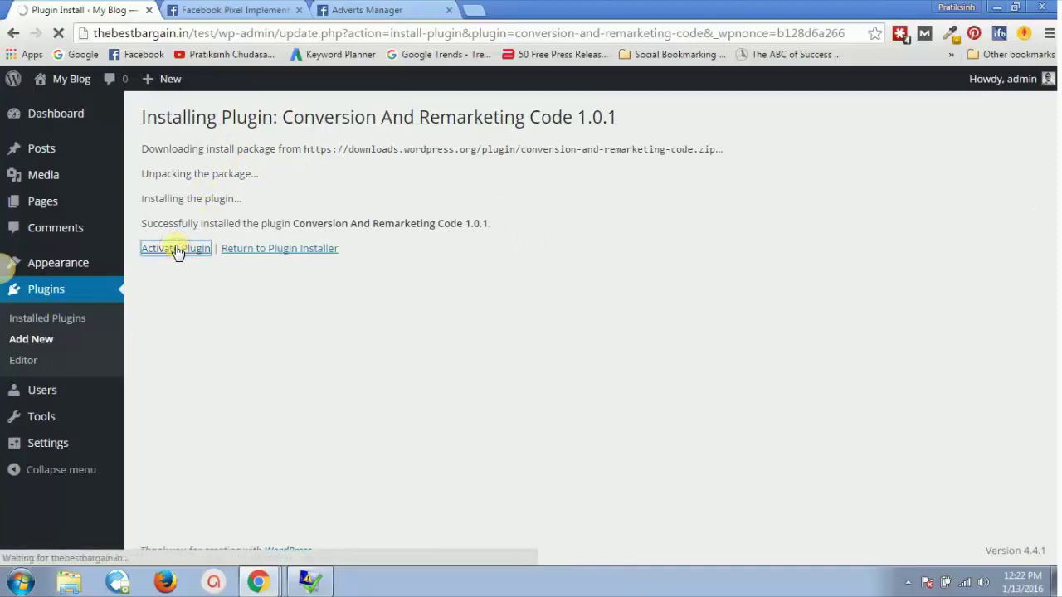